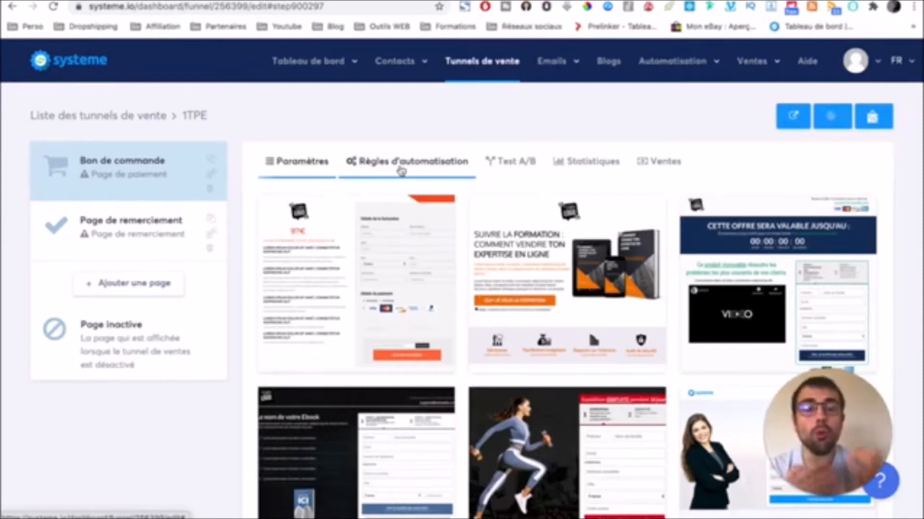
# Add a sales page (Page de vente) named PDV to the funnel, using the "La meilleure façon pour créer des pages de capture" template.
pyautogui.click(144, 283)
pyautogui.click(428, 284)
pyautogui.scroll(-2, 457, 371)
pyautogui.scroll(-1, 457, 371)
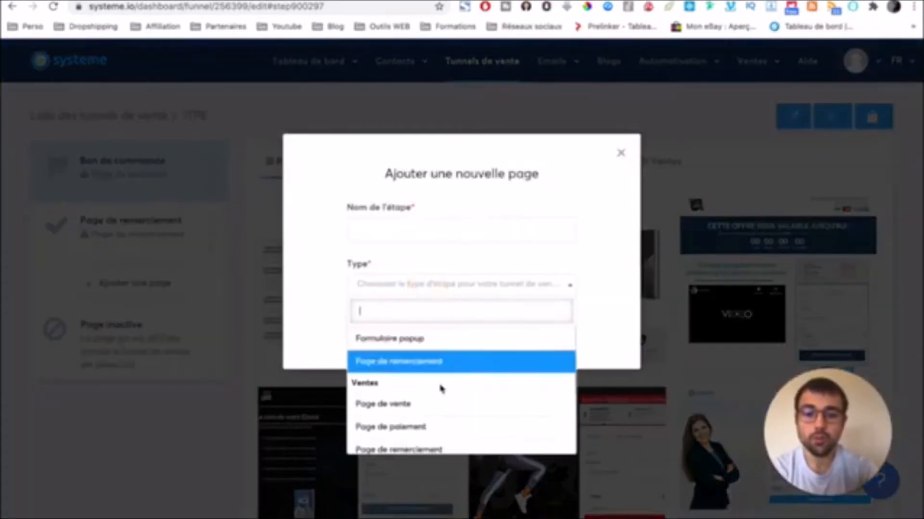
pyautogui.click(433, 405)
pyautogui.click(433, 229)
pyautogui.write('R')
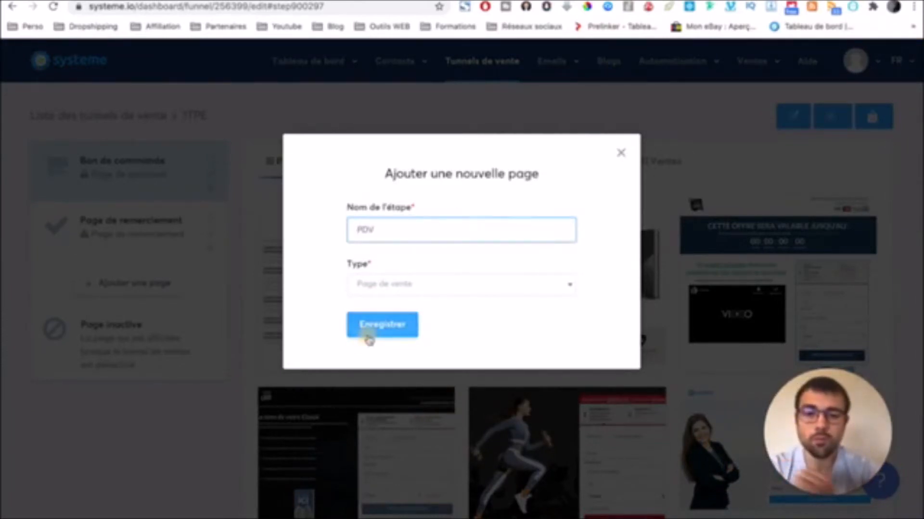
pyautogui.click(368, 332)
pyautogui.scroll(-3, 710, 328)
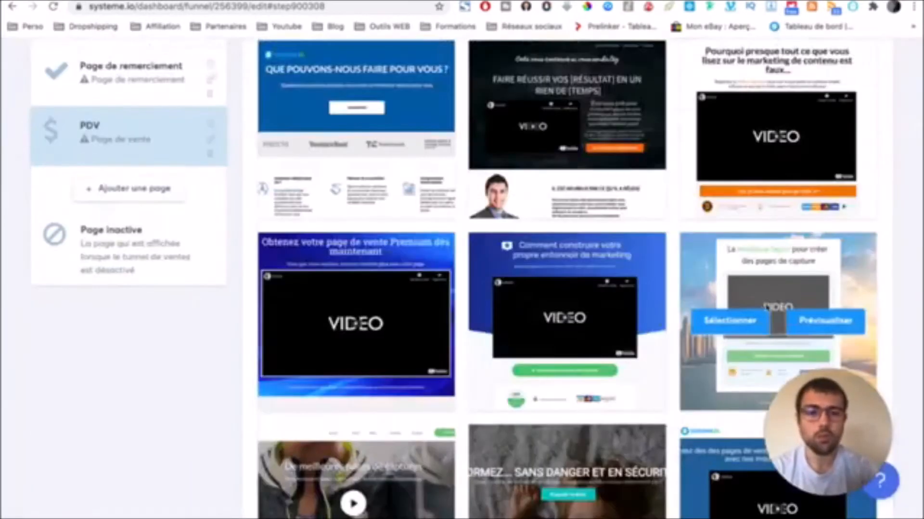
pyautogui.click(709, 329)
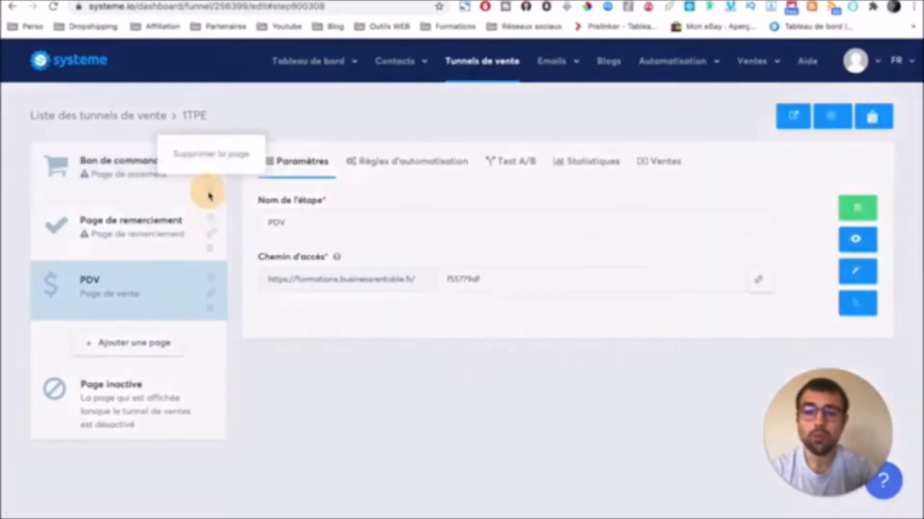
# Delete the Bon de commande page from the funnel and move PDV above the Page de remerciement.
pyautogui.click(210, 190)
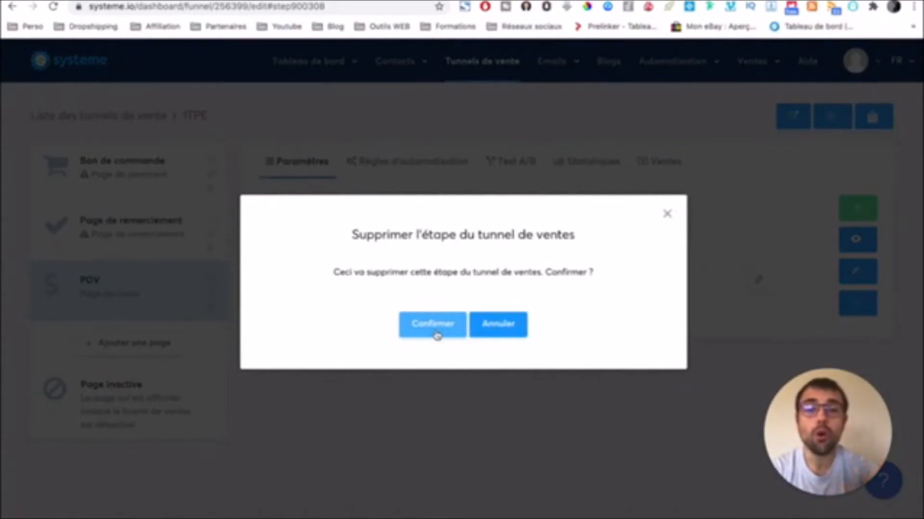
pyautogui.click(435, 334)
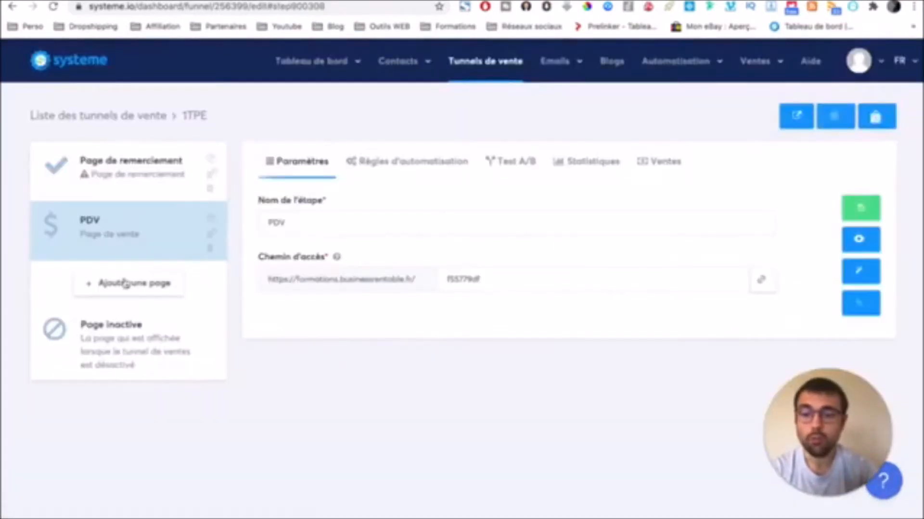
pyautogui.moveTo(155, 239); pyautogui.dragTo(155, 191)
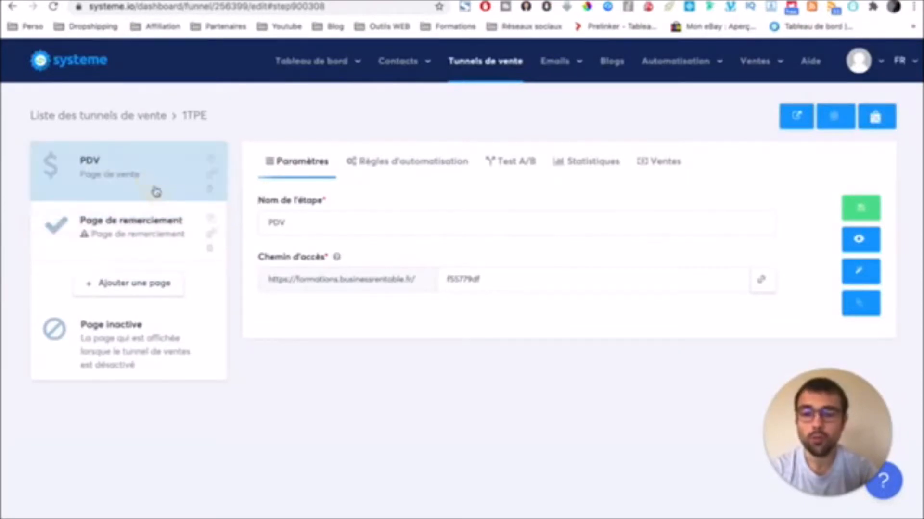
# Duplicate the Page de remerciement and place the copy directly after the PDV page.
pyautogui.click(136, 234)
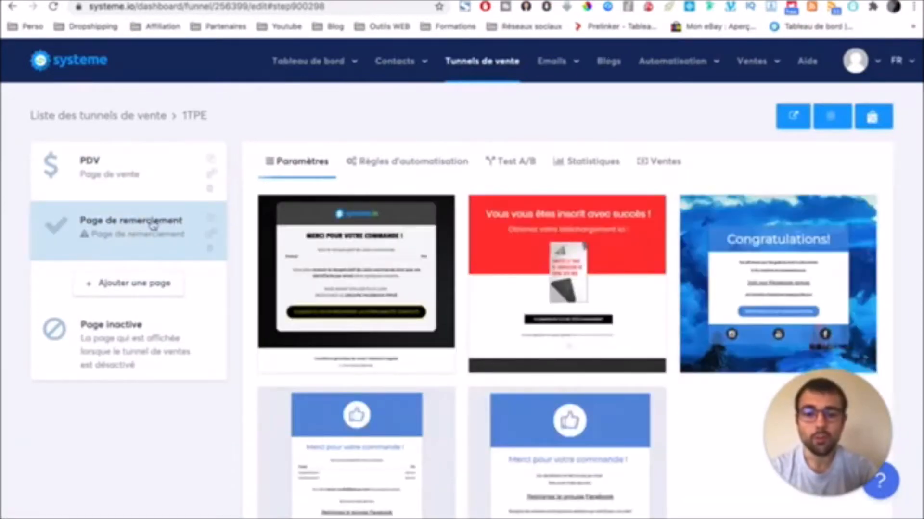
pyautogui.scroll(-1, 228, 326)
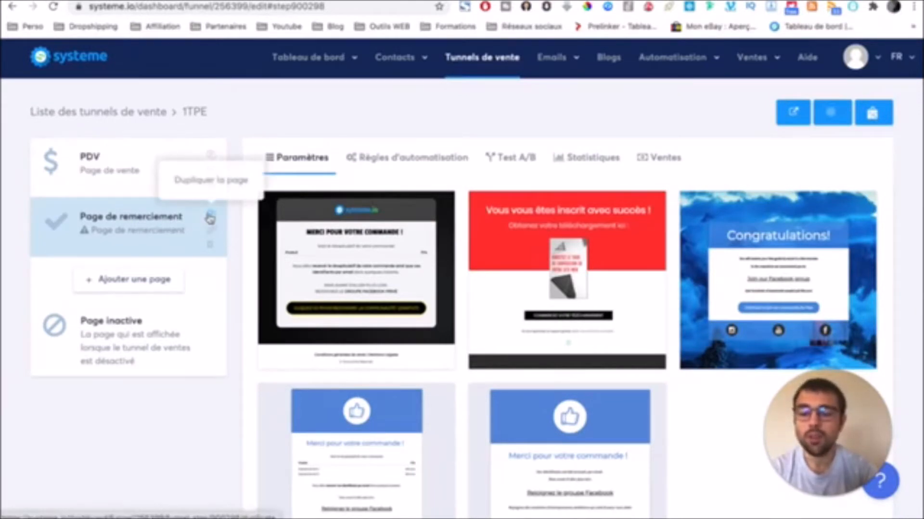
pyautogui.click(210, 216)
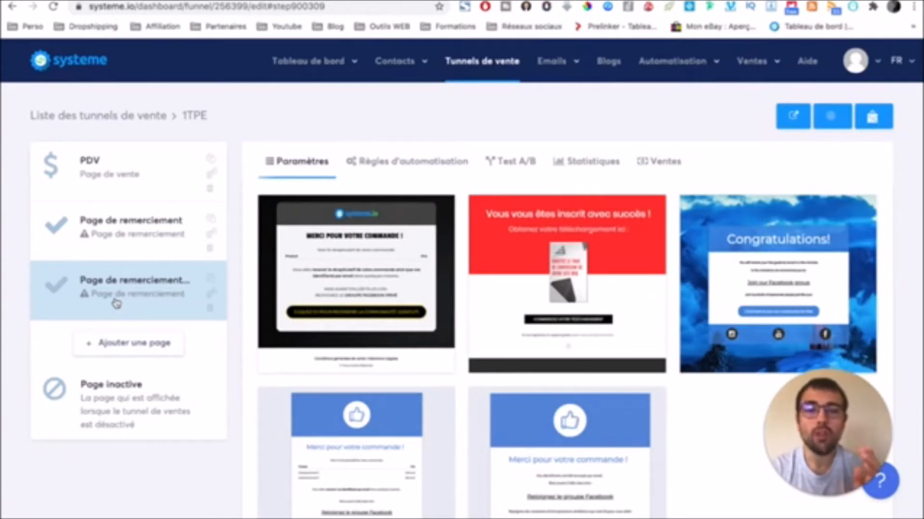
pyautogui.moveTo(129, 292); pyautogui.dragTo(129, 249)
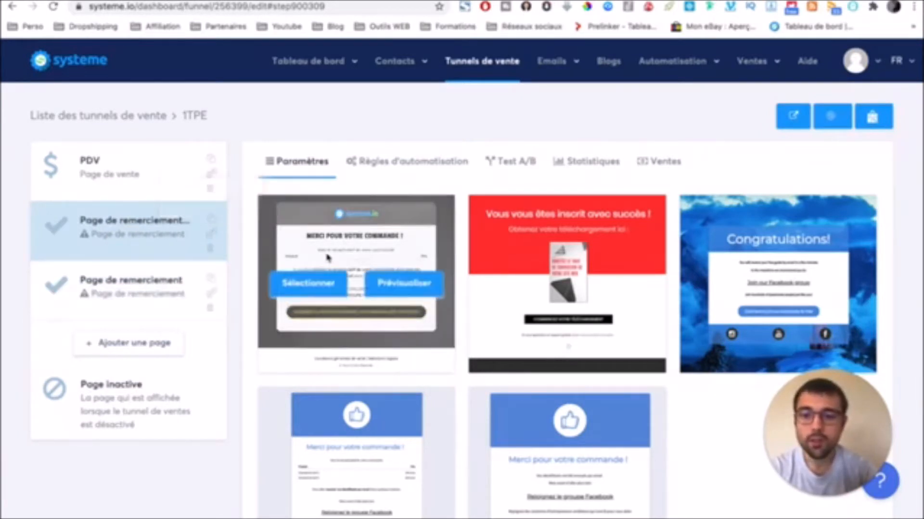
# Apply the blue "Merci pour votre commande !" template without the order table to the copied thank-you page.
pyautogui.scroll(-2, 324, 260)
pyautogui.scroll(-1, 323, 262)
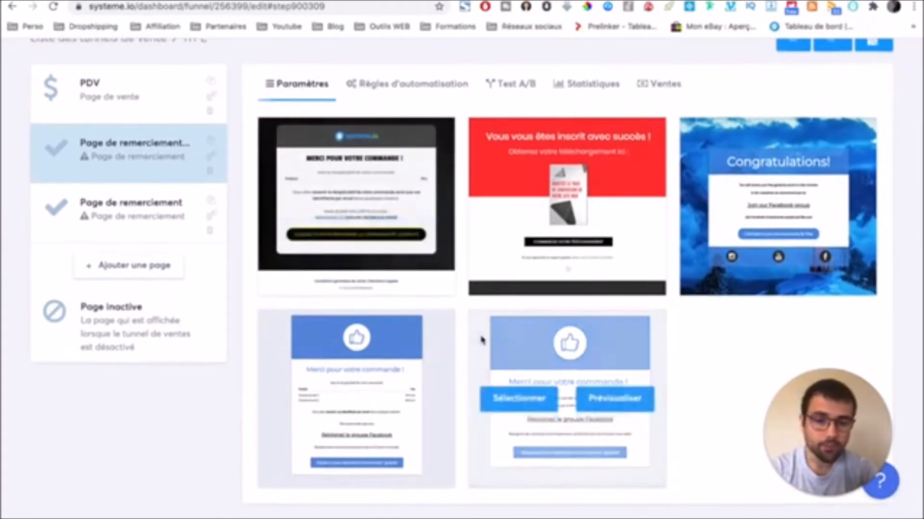
pyautogui.click(520, 398)
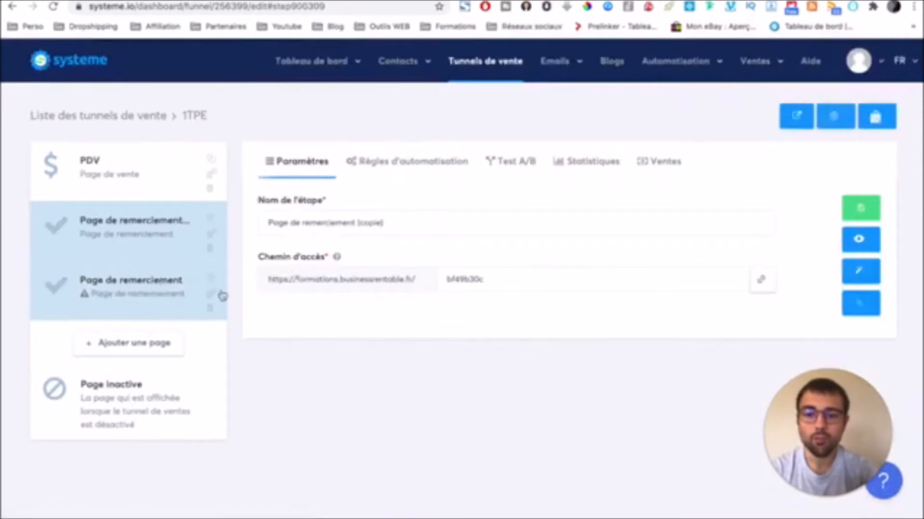
# Apply the "Congratulations!" template to the original Page de remerciement.
pyautogui.click(98, 300)
pyautogui.scroll(-2, 731, 215)
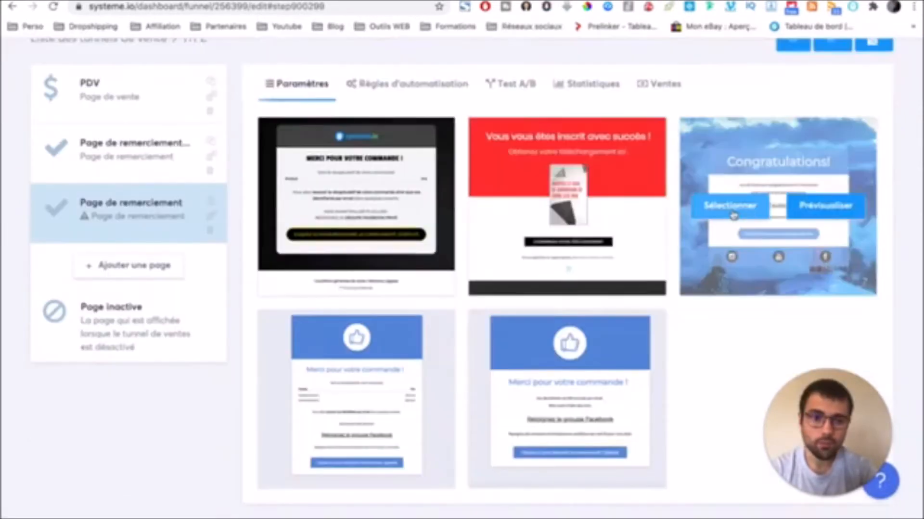
pyautogui.click(731, 215)
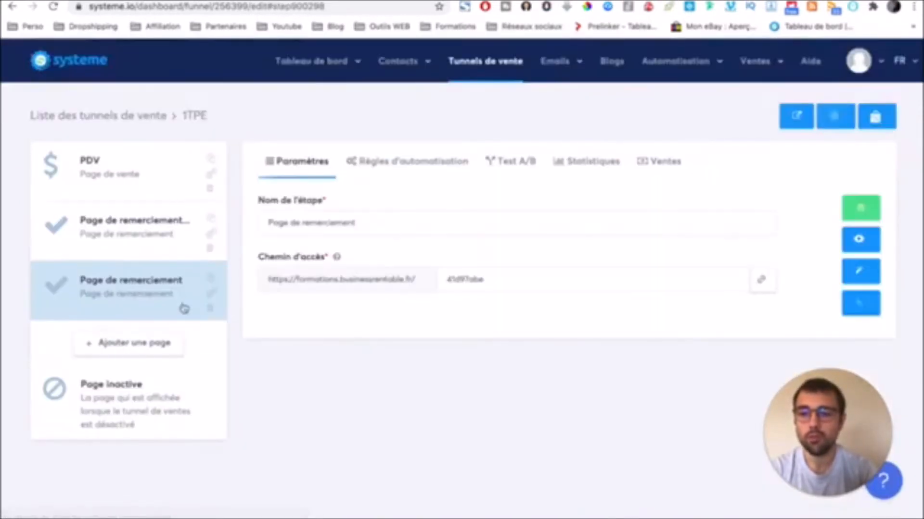
# Open the PDV sales page in the page editor and look over its content.
pyautogui.click(89, 156)
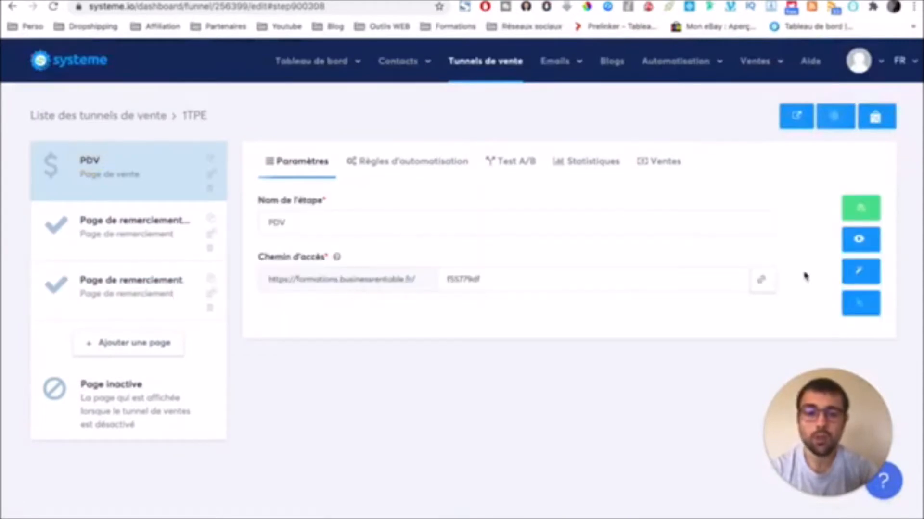
pyautogui.click(853, 274)
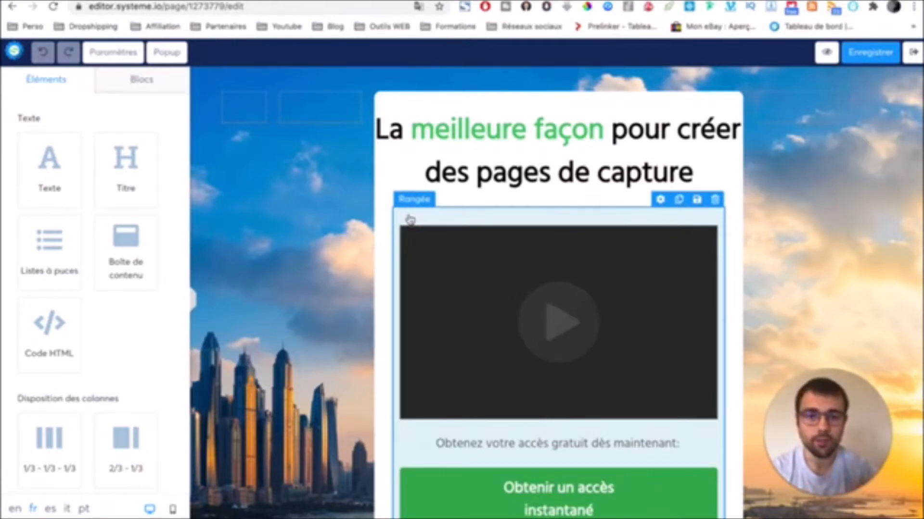
pyautogui.scroll(-1, 409, 219)
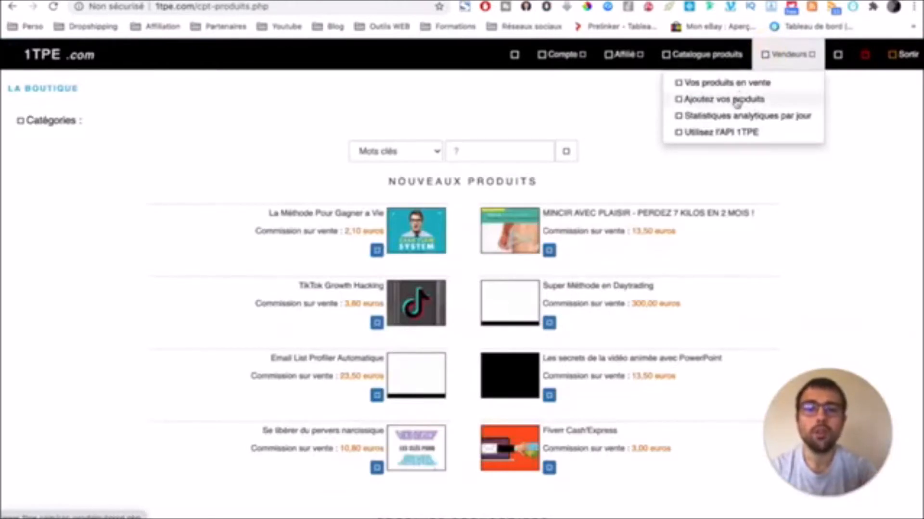
# Switch to 1TPE.com, start adding a new seller product and name it TUTO YOUTUBE.
pyautogui.click(737, 101)
pyautogui.scroll(-2, 465, 269)
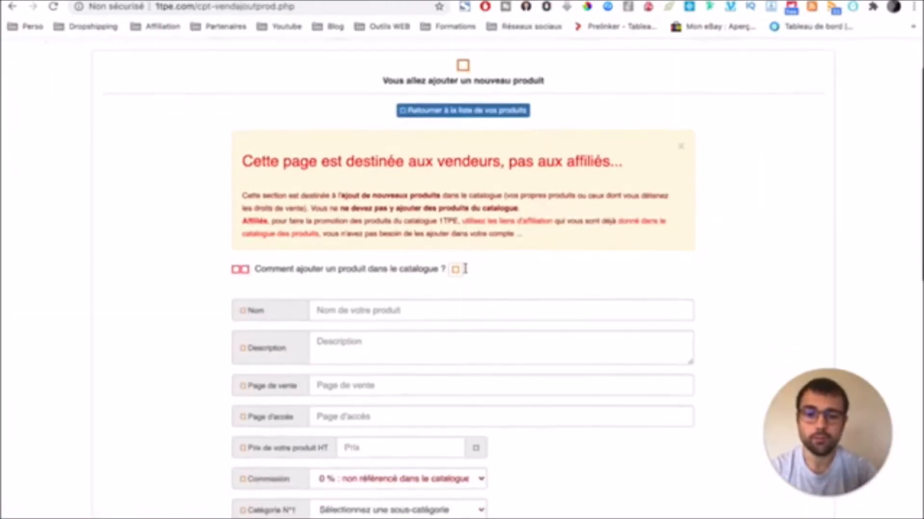
pyautogui.scroll(-3, 465, 269)
pyautogui.click(386, 176)
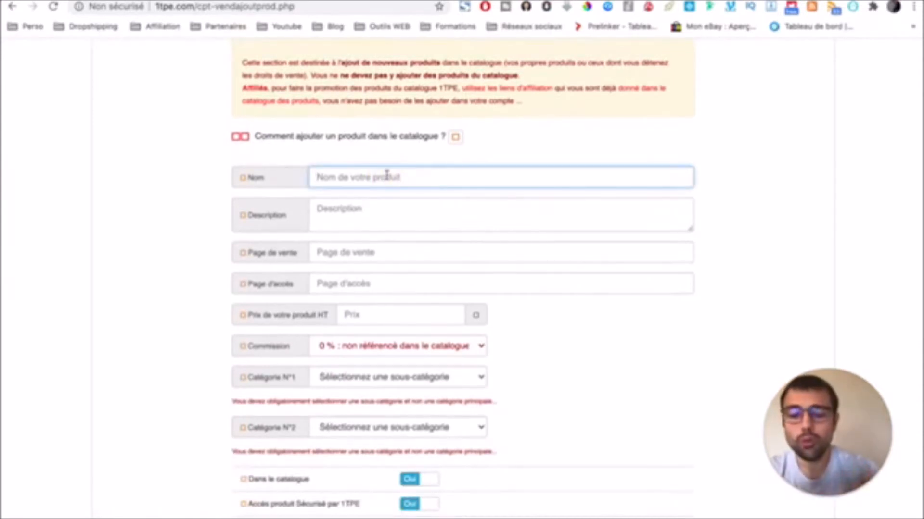
pyautogui.write('T')
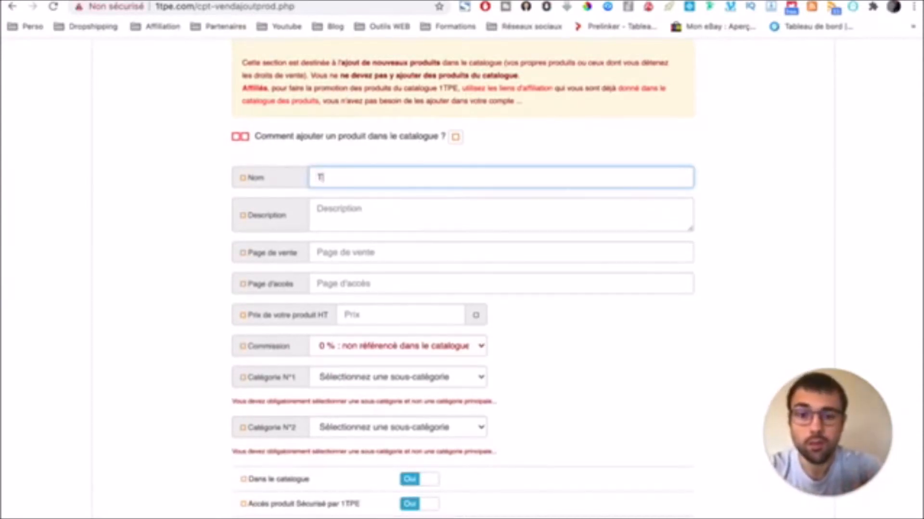
pyautogui.write('UTO YOUTUBE')
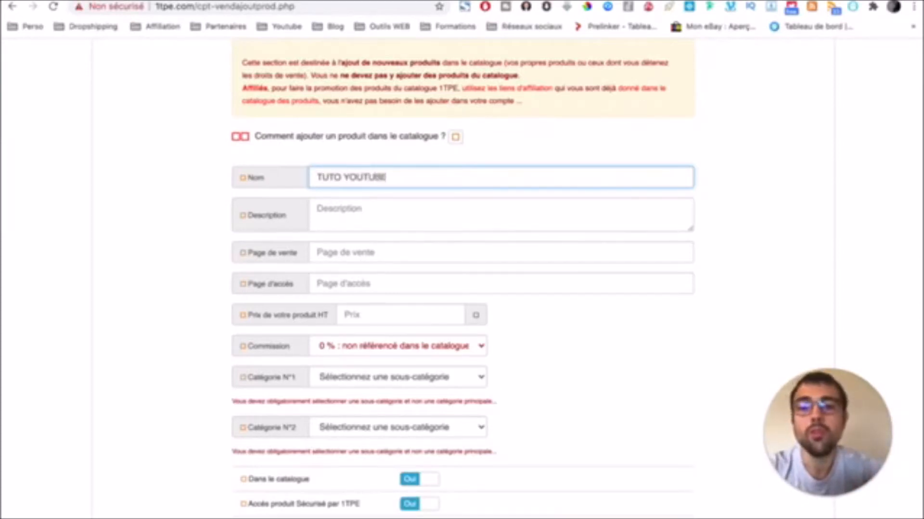
# Enter "tuto youtube" as the product description.
pyautogui.click(407, 201)
pyautogui.write('tuto you')
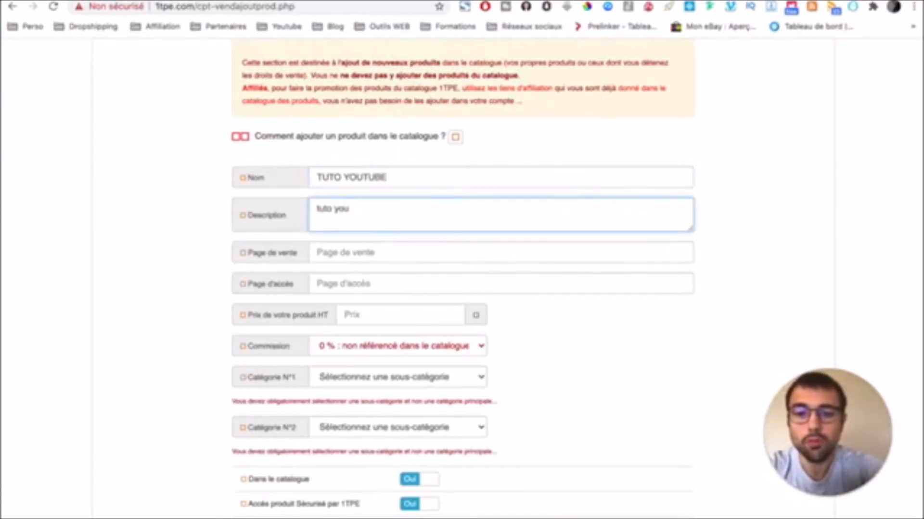
pyautogui.write('tbue')
pyautogui.press('BackSpace')
pyautogui.press('BackSpace')
pyautogui.press('BackSpace')
pyautogui.press('BackSpace')
pyautogui.write('tube')
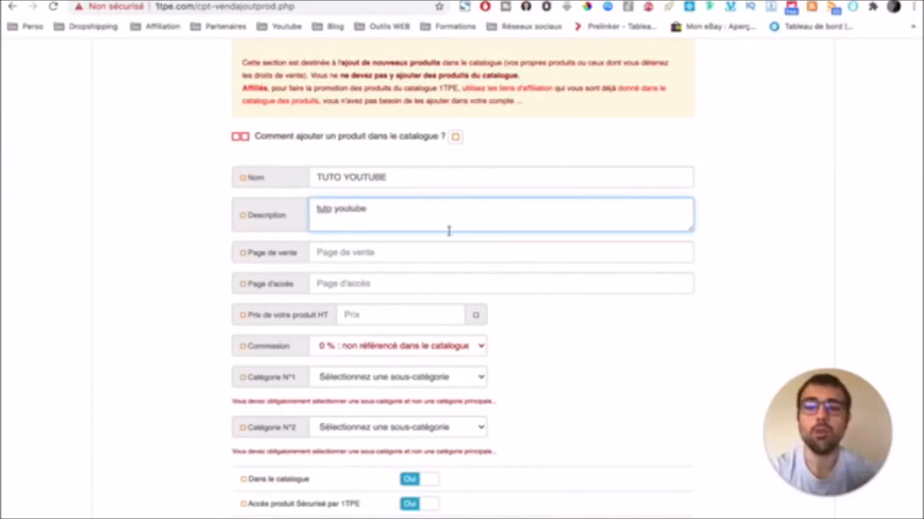
# Examine the product form's sales page, access page and price fields and the selectable commission rates.
pyautogui.scroll(-2, 449, 231)
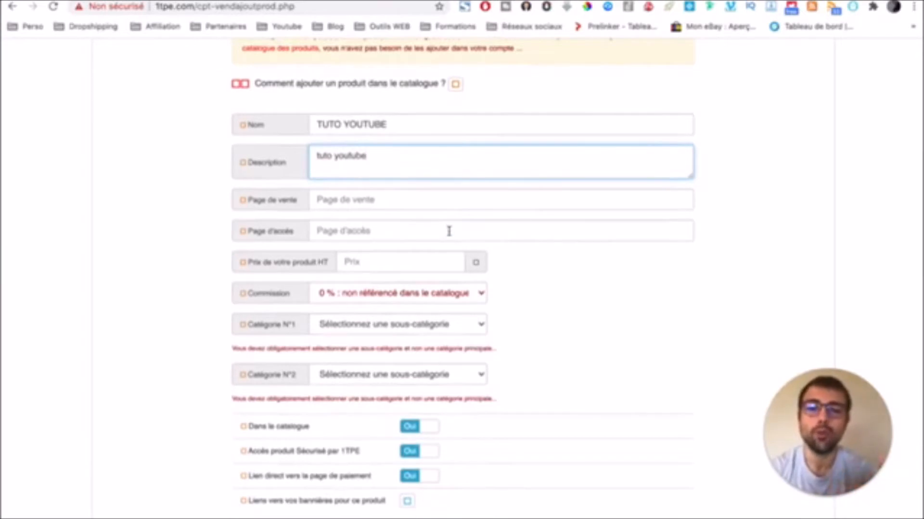
pyautogui.scroll(-2, 449, 231)
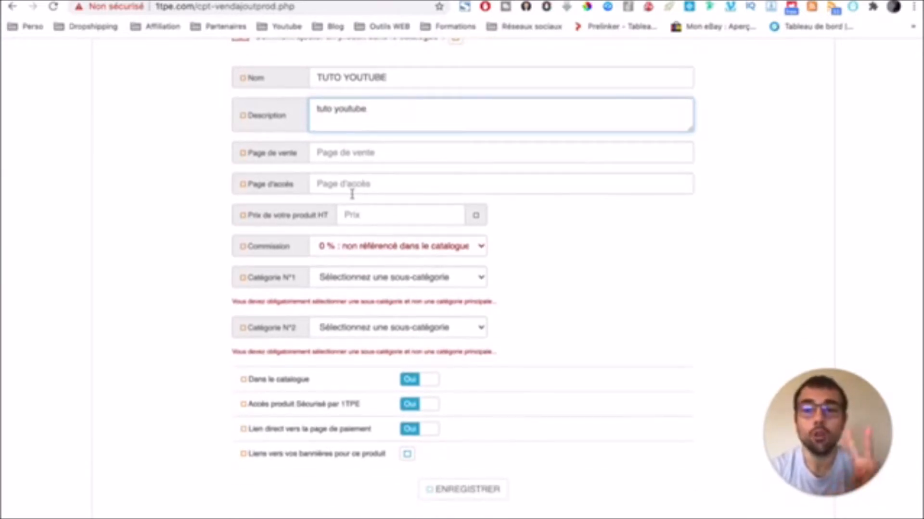
pyautogui.click(358, 152)
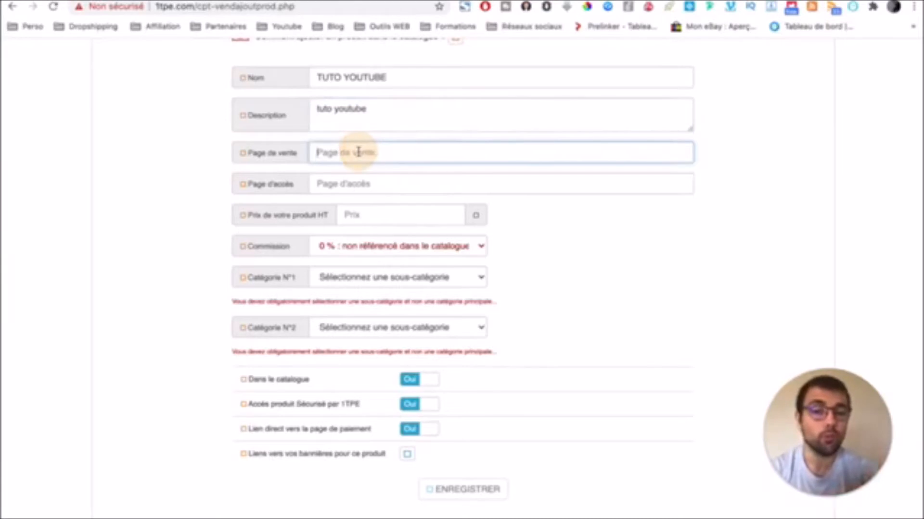
pyautogui.click(364, 182)
pyautogui.scroll(-1, 356, 144)
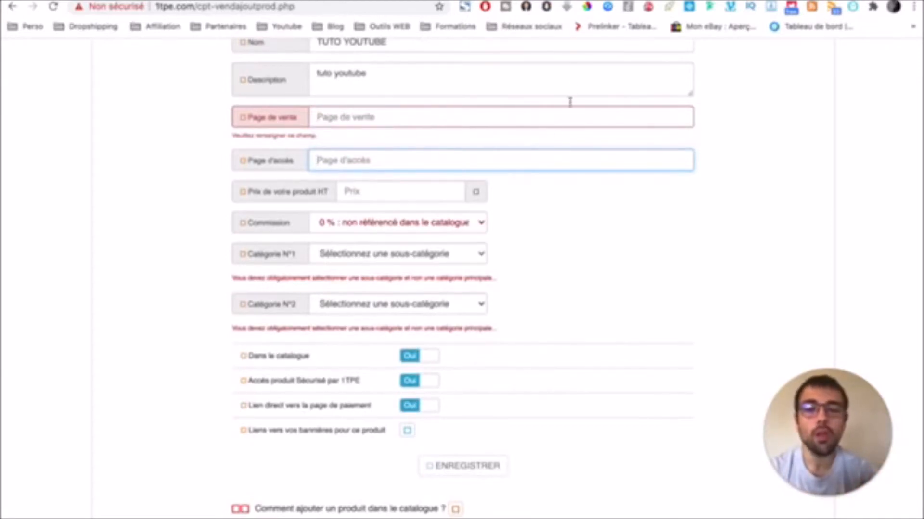
pyautogui.scroll(-1, 539, 177)
pyautogui.scroll(-1, 533, 174)
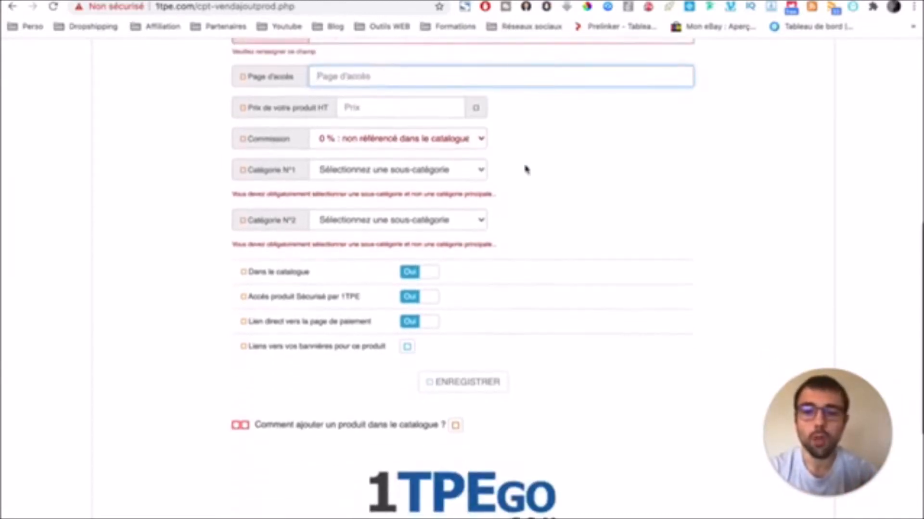
pyautogui.click(388, 157)
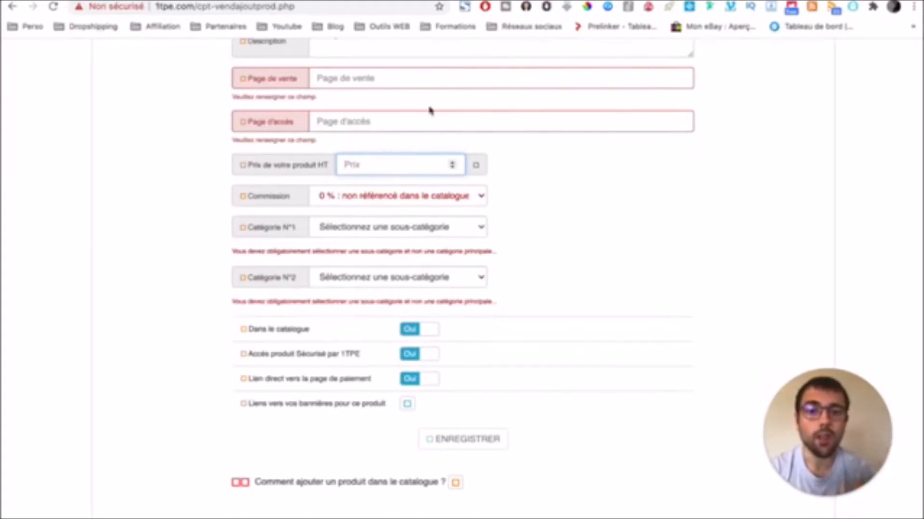
pyautogui.scroll(-2, 431, 110)
pyautogui.click(401, 161)
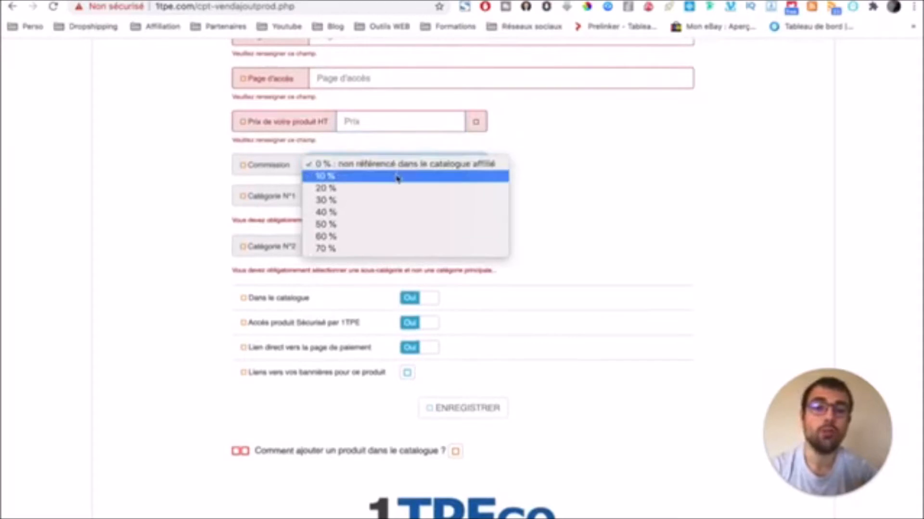
pyautogui.click(635, 100)
# Examine the subcategory choices for Catégorie N°1 and the remaining catalogue, secured access and payment link options of the product form.
pyautogui.click(418, 197)
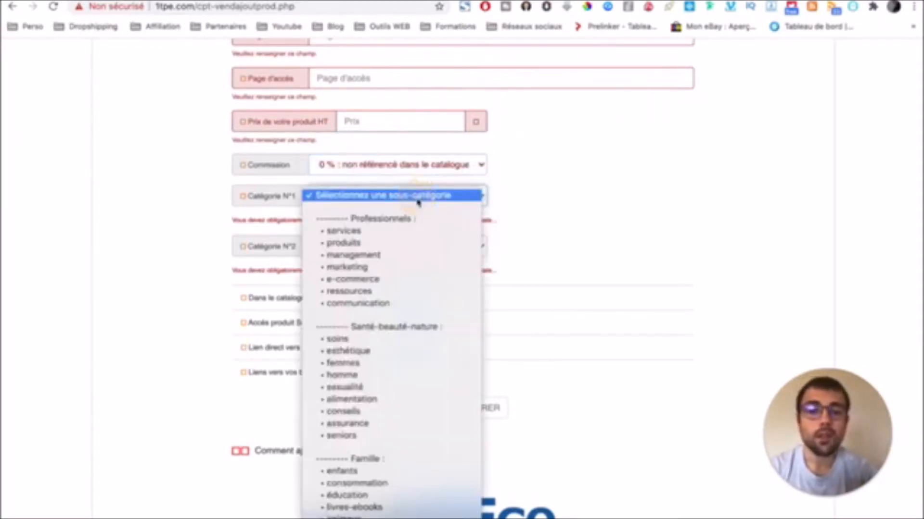
pyautogui.scroll(-15, 429, 266)
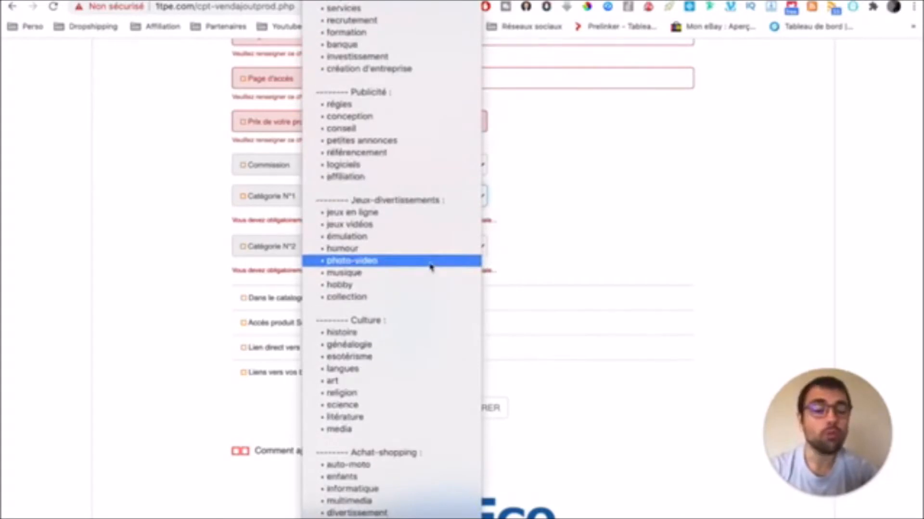
pyautogui.scroll(-15, 432, 140)
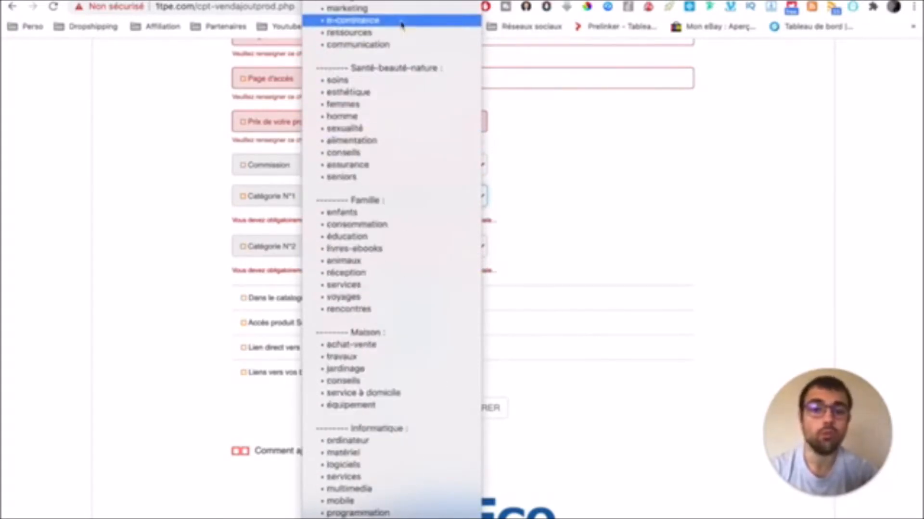
pyautogui.scroll(-10, 418, 176)
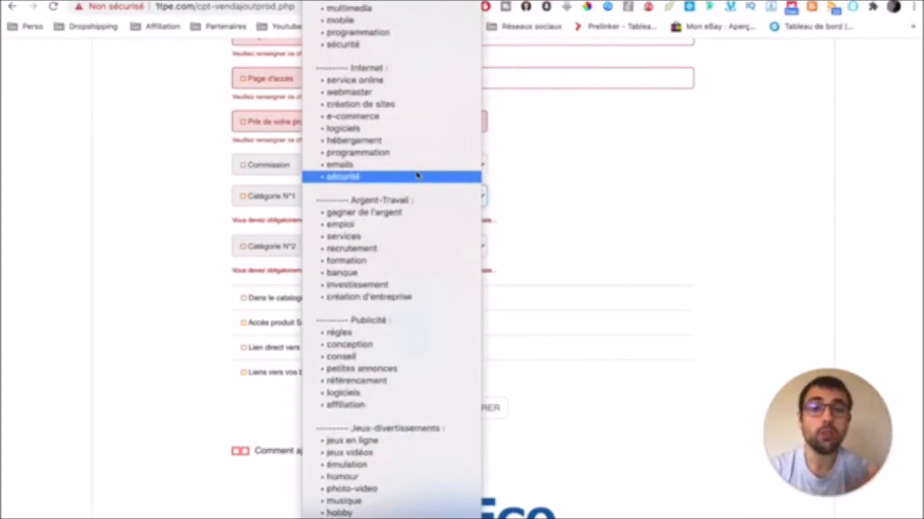
pyautogui.click(602, 207)
pyautogui.scroll(-2, 420, 247)
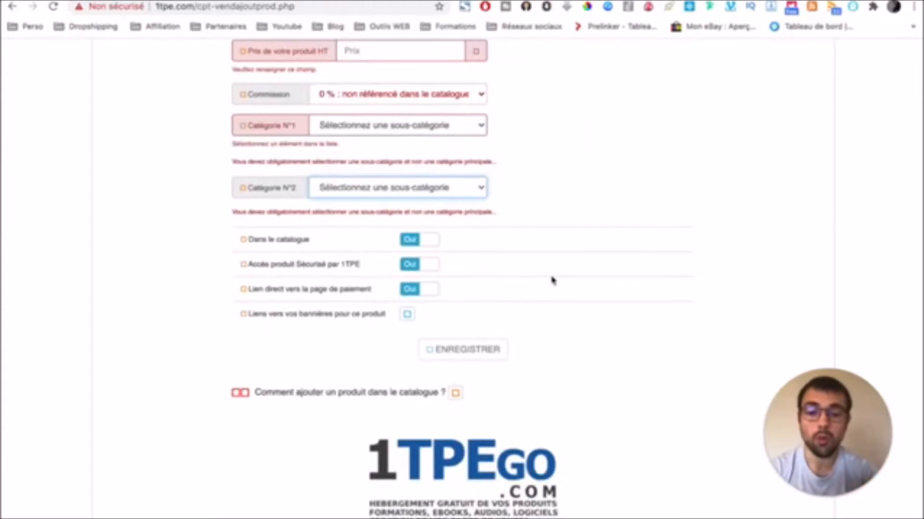
pyautogui.scroll(-2, 551, 279)
pyautogui.scroll(7, 552, 280)
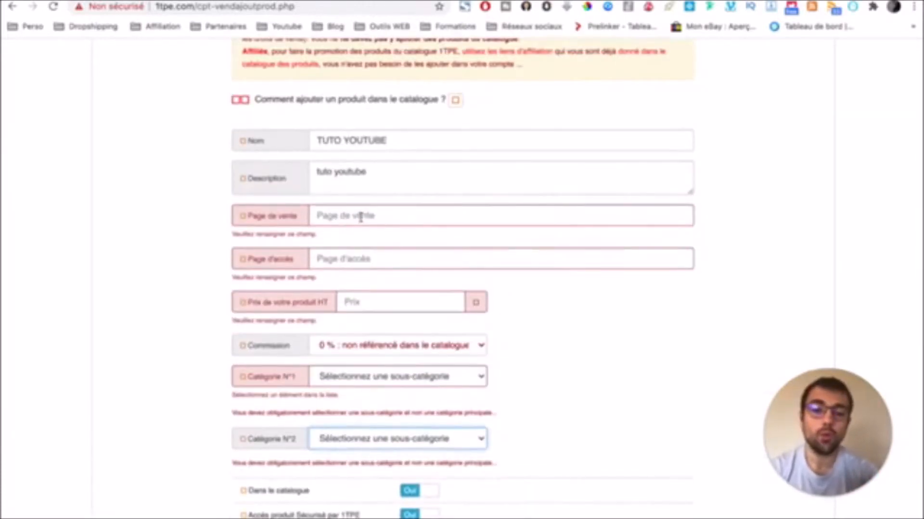
pyautogui.click(360, 216)
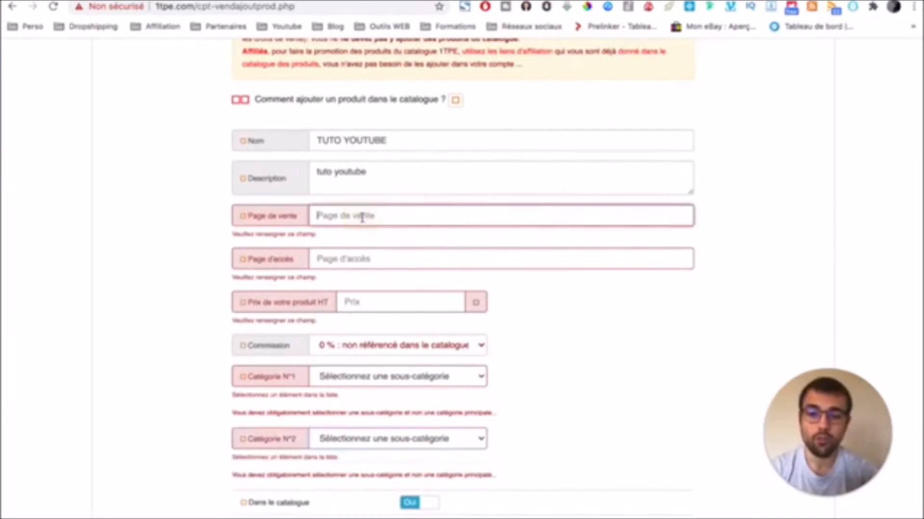
pyautogui.scroll(-1, 362, 217)
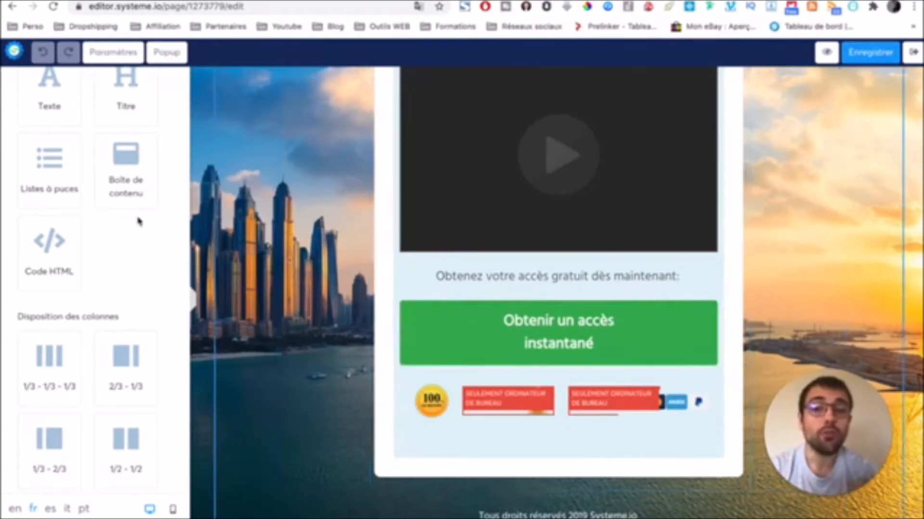
# Switch to the Systeme.io sales page and add a form field above the green button, with Email as its data type.
pyautogui.scroll(-2, 111, 215)
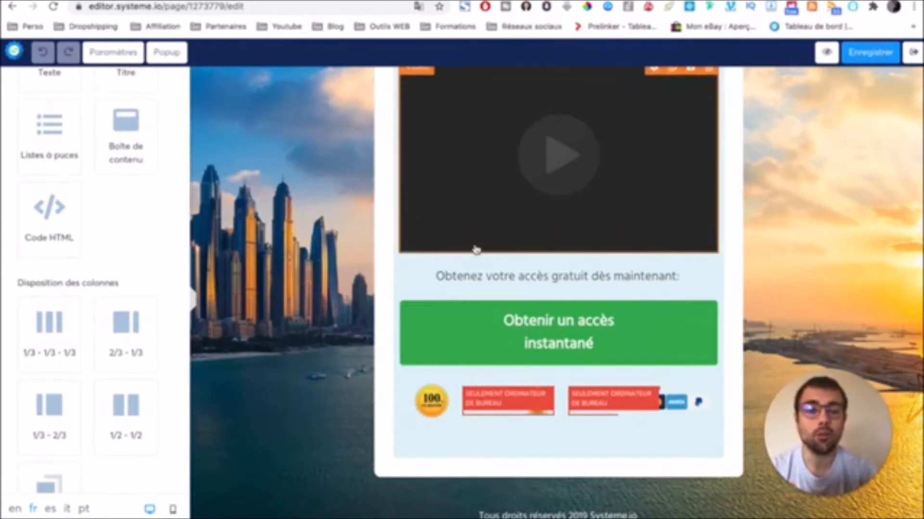
pyautogui.scroll(4, 135, 181)
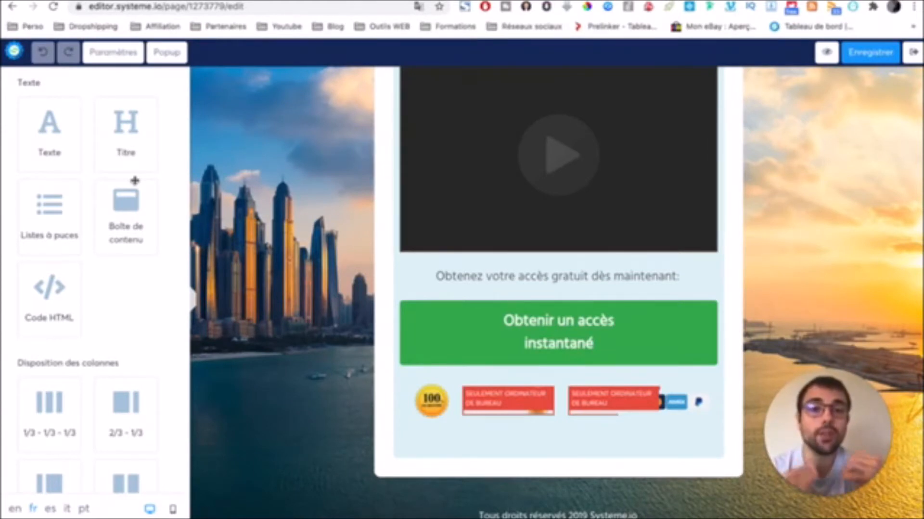
pyautogui.scroll(-9, 88, 238)
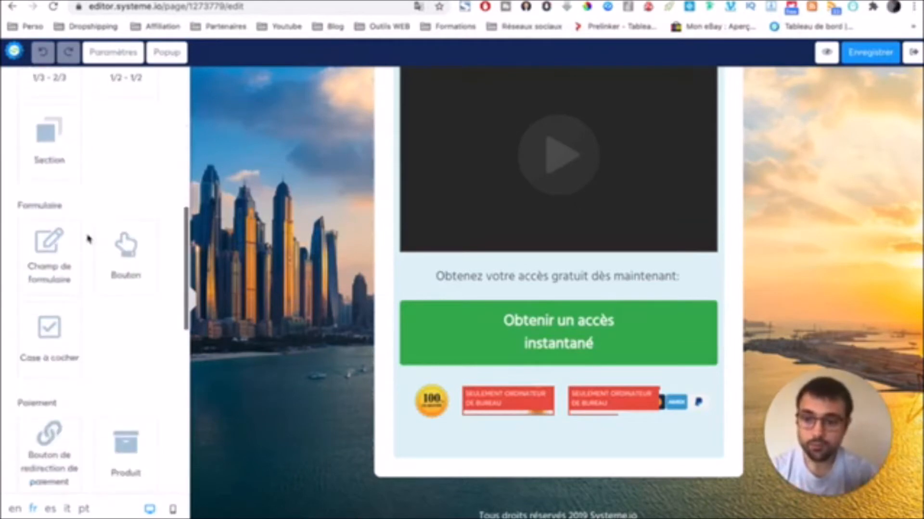
pyautogui.moveTo(458, 289)
pyautogui.mouseDown()
pyautogui.moveTo(471, 298)
pyautogui.moveTo(475, 283)
pyautogui.mouseUp()
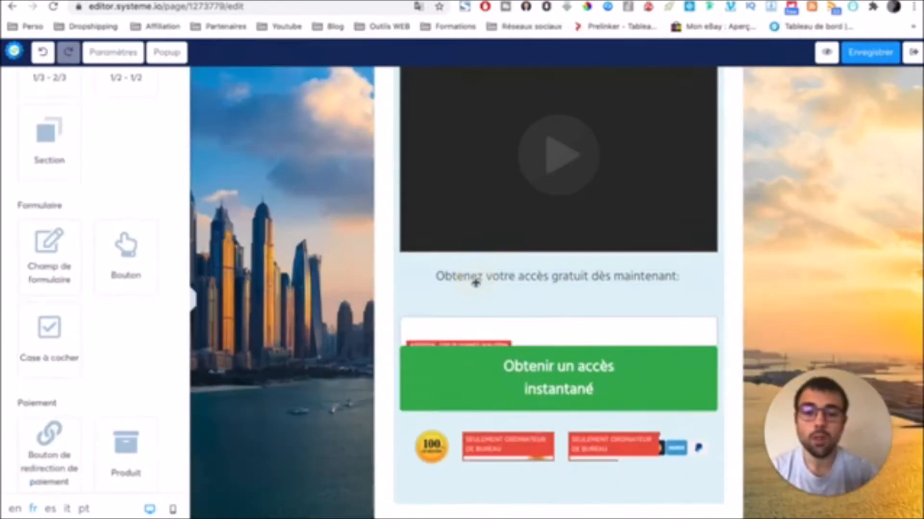
pyautogui.click(531, 327)
pyautogui.click(100, 136)
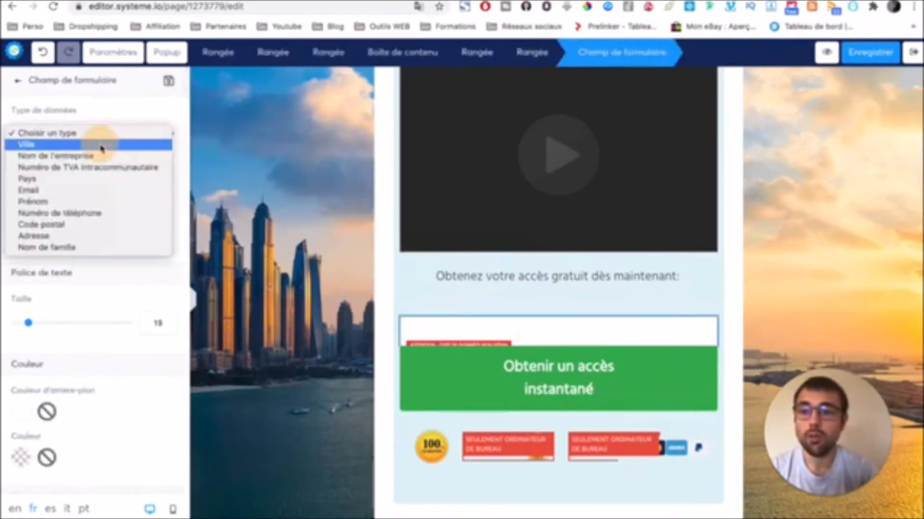
pyautogui.click(81, 190)
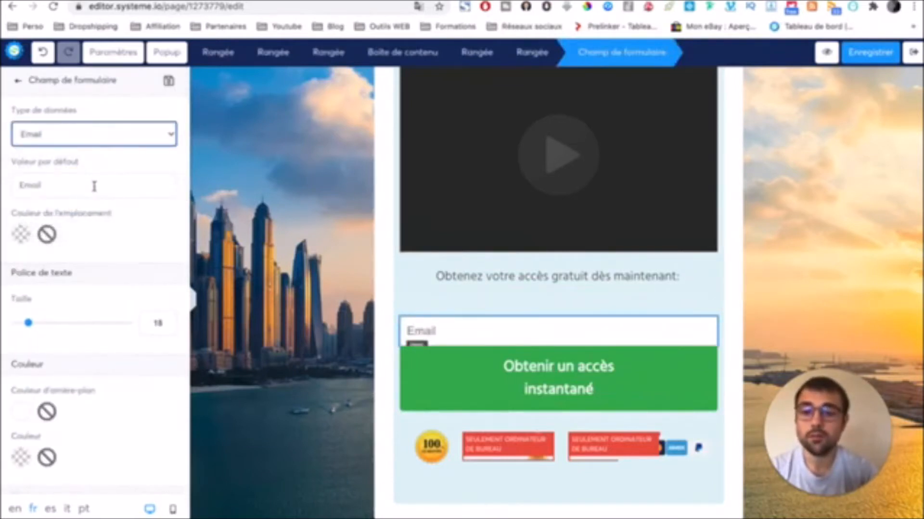
# Increase the Email field's bottom margin to separate it from the green button below.
pyautogui.click(95, 186)
pyautogui.scroll(-7, 96, 188)
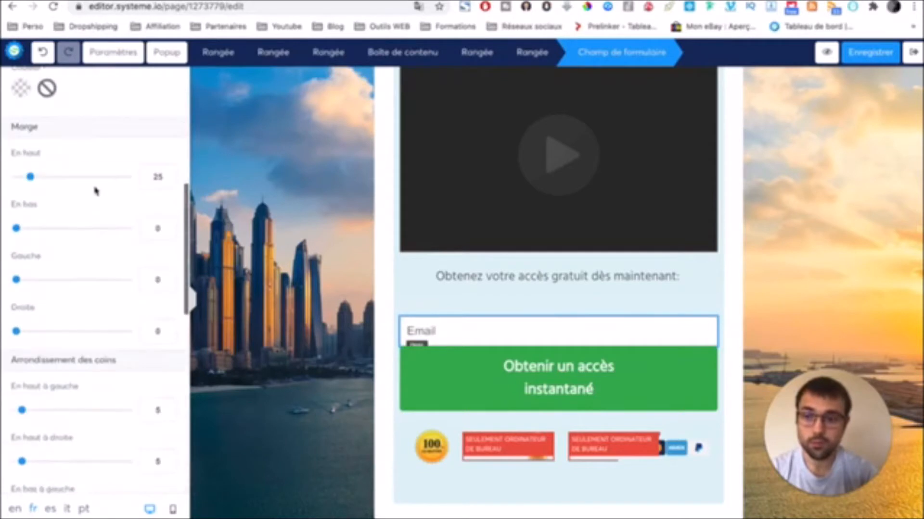
pyautogui.click(17, 229)
pyautogui.moveTo(17, 229); pyautogui.dragTo(31, 229)
# Change the green button's text to "Accèder à la formation".
pyautogui.click(541, 409)
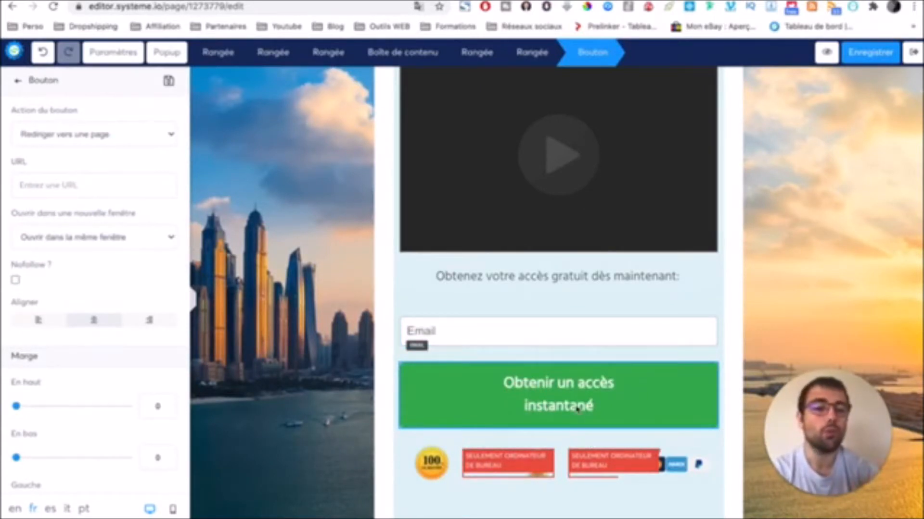
pyautogui.click(538, 403)
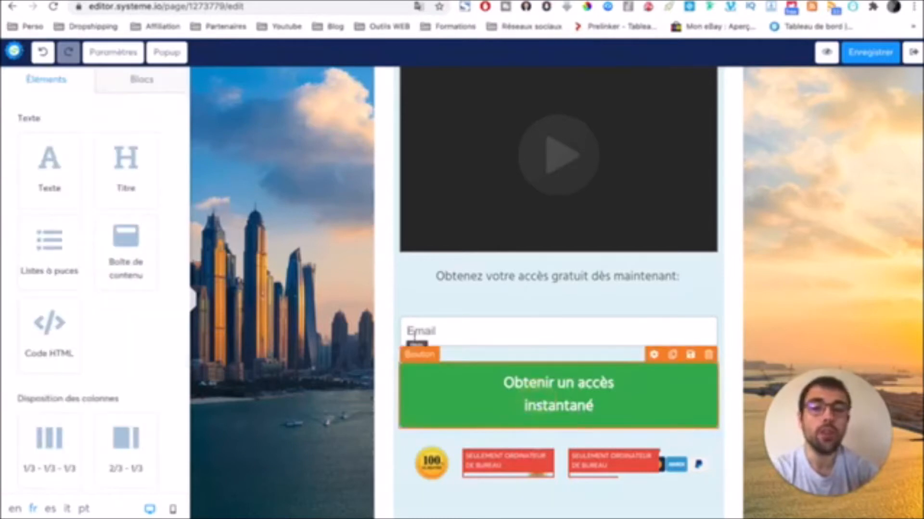
pyautogui.click(463, 403)
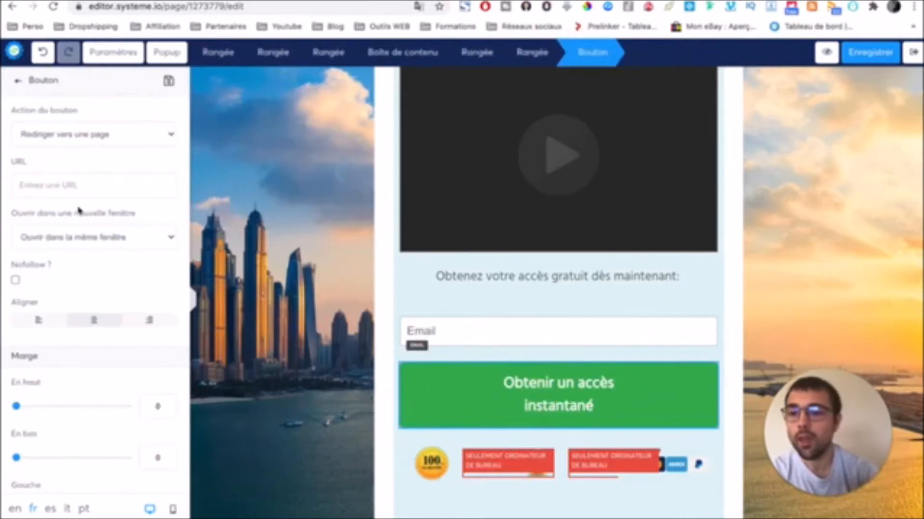
pyautogui.scroll(-8, 115, 208)
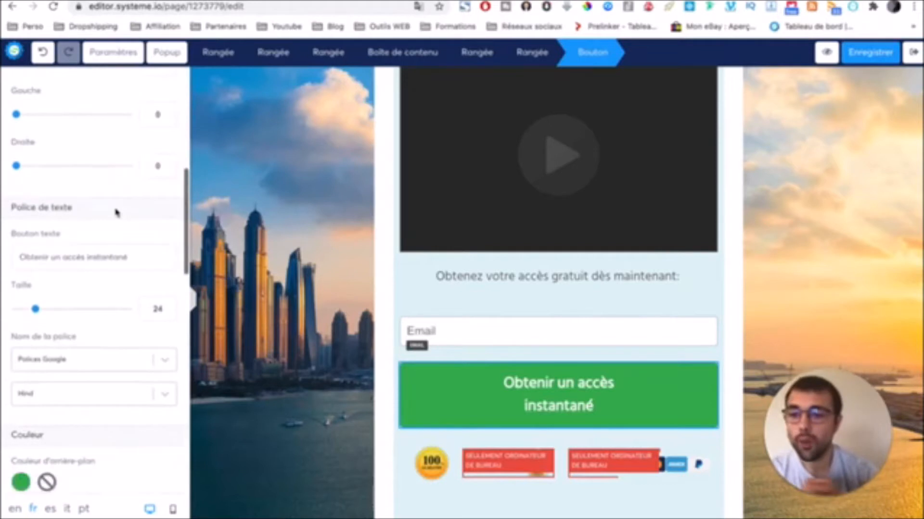
pyautogui.tripleClick(100, 250)
pyautogui.write('A')
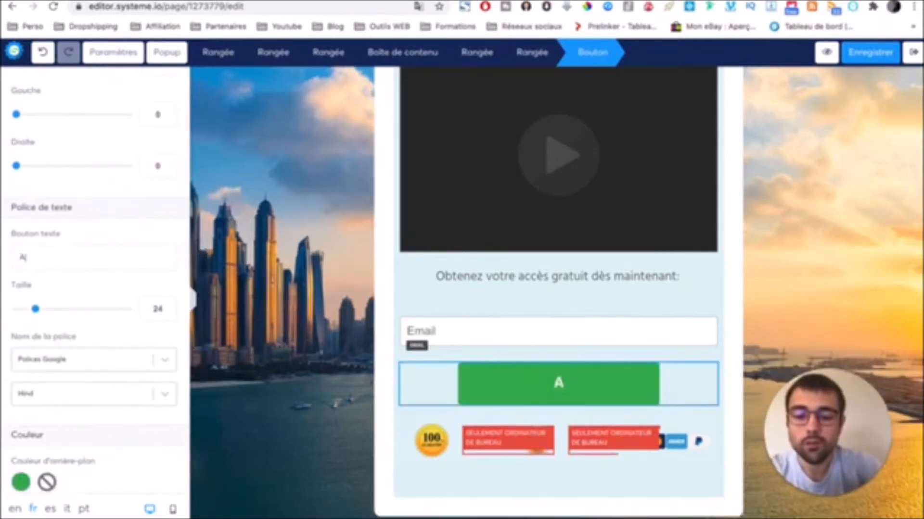
pyautogui.write('ccèder à la form')
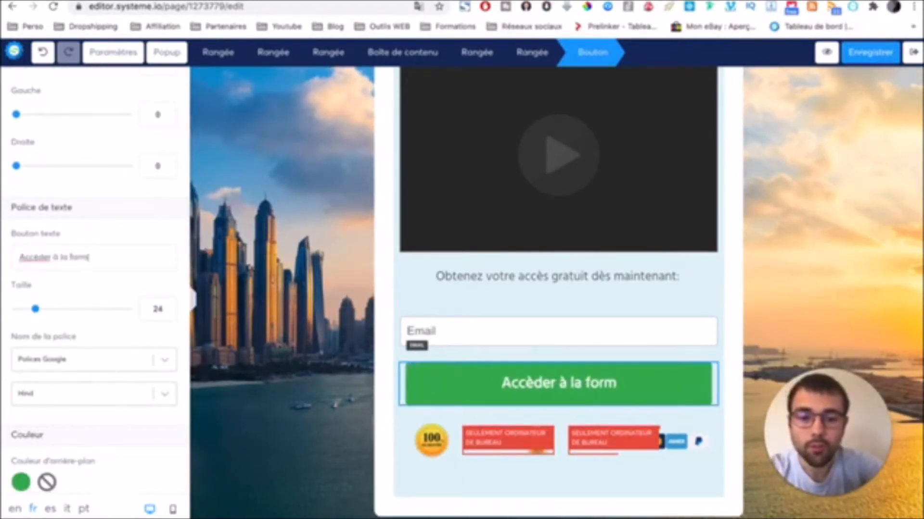
pyautogui.write('ation')
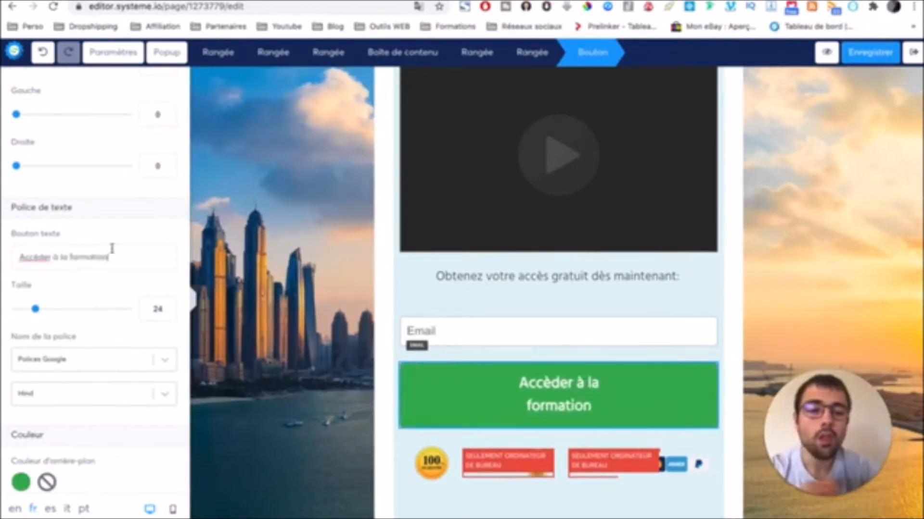
# Examine the green button's available actions, keeping "Rediriger vers une page", and check its URL field.
pyautogui.click(498, 295)
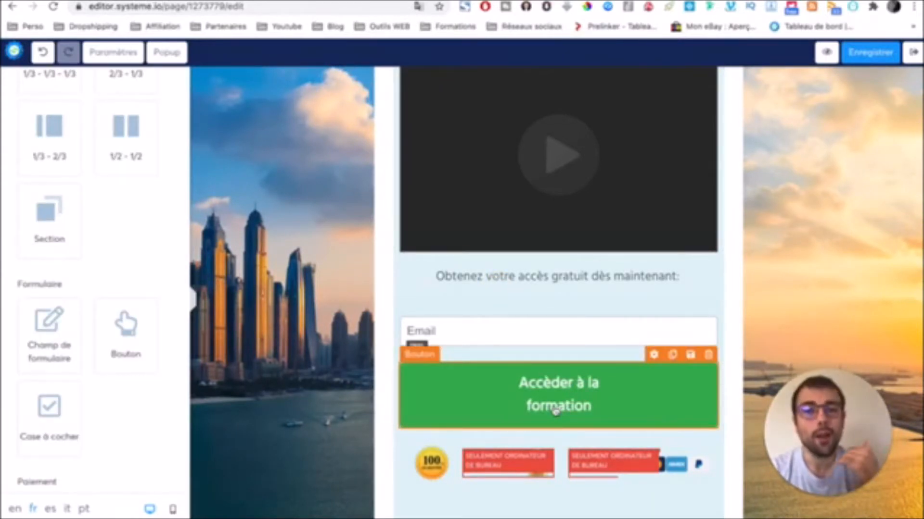
pyautogui.click(558, 371)
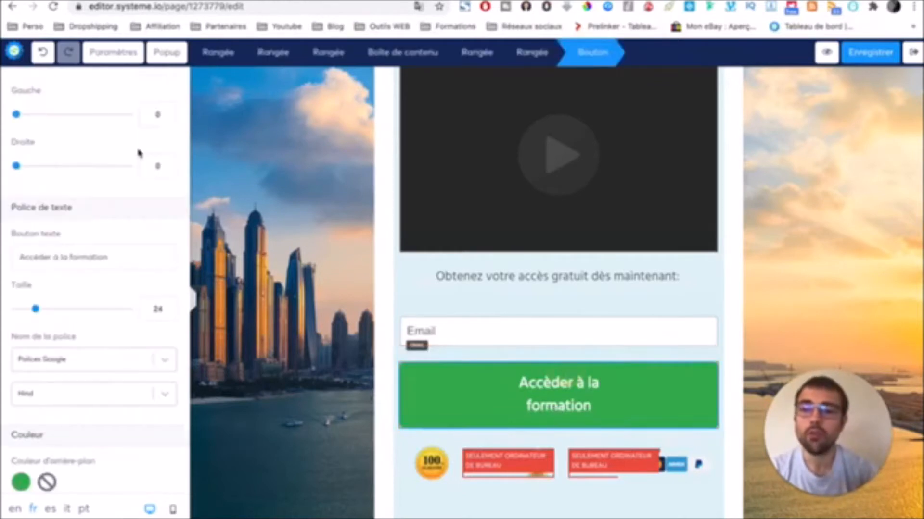
pyautogui.scroll(8, 138, 153)
pyautogui.click(89, 139)
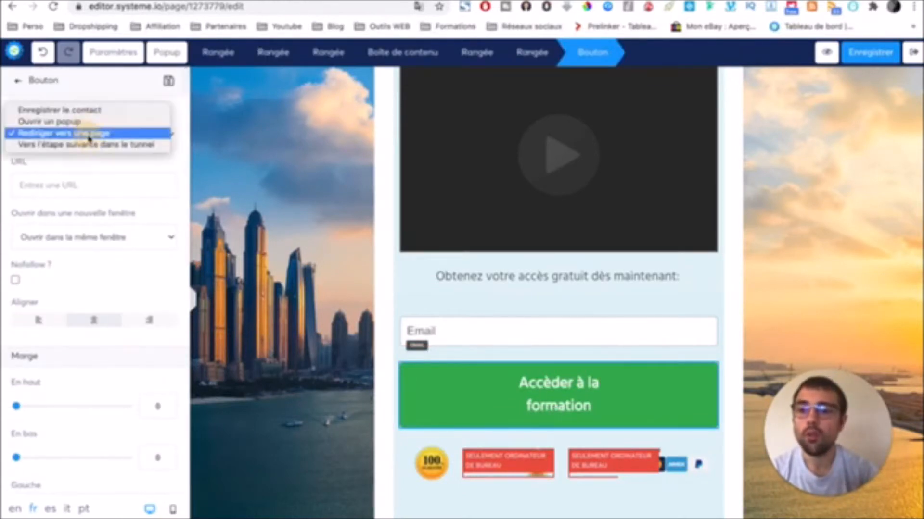
pyautogui.click(89, 136)
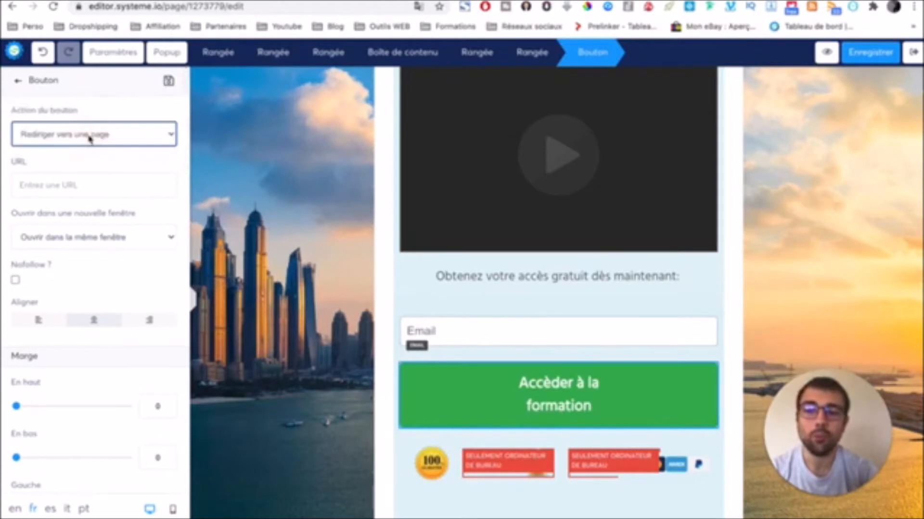
pyautogui.click(94, 185)
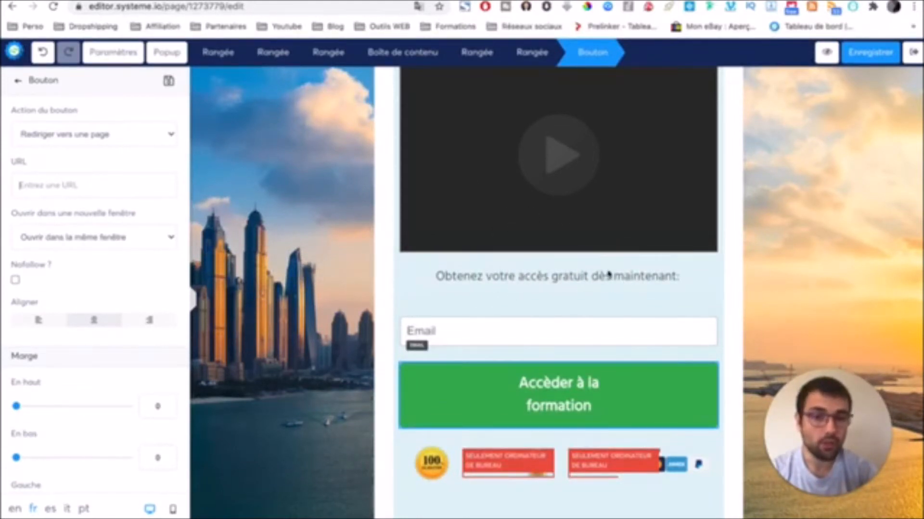
pyautogui.click(515, 341)
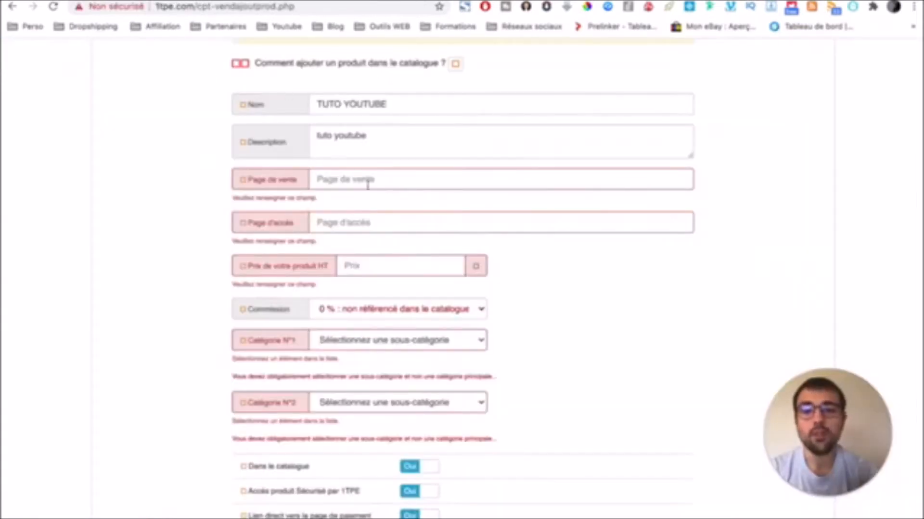
pyautogui.click(383, 183)
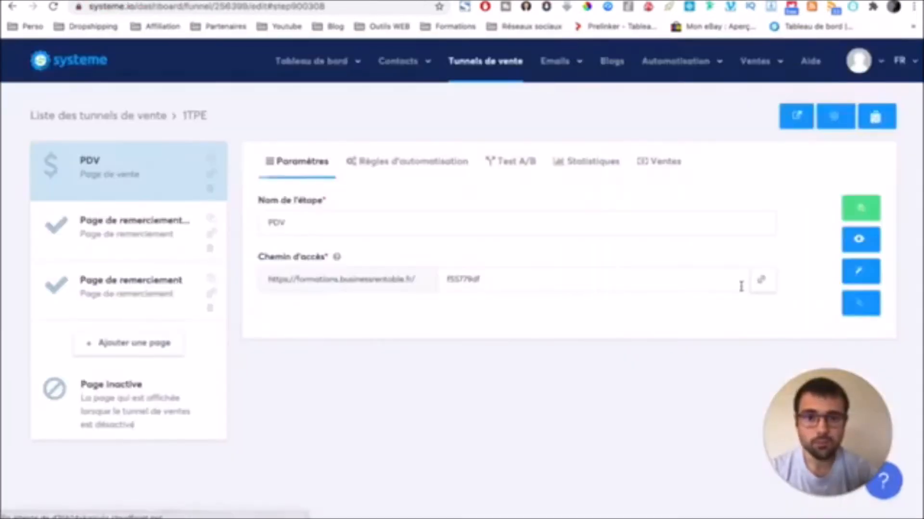
pyautogui.click(760, 280)
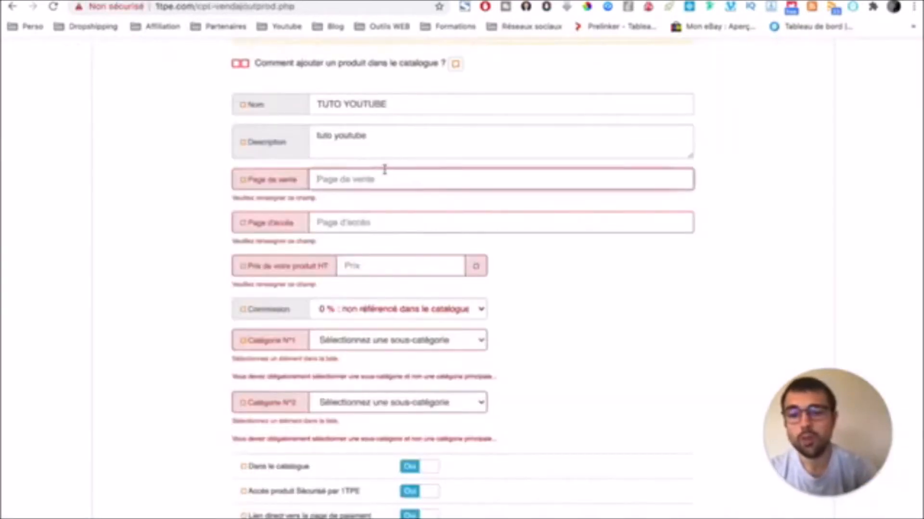
pyautogui.write('https://formations.businessrentable.fr/f55779df')
pyautogui.click(435, 208)
pyautogui.scroll(-1, 437, 208)
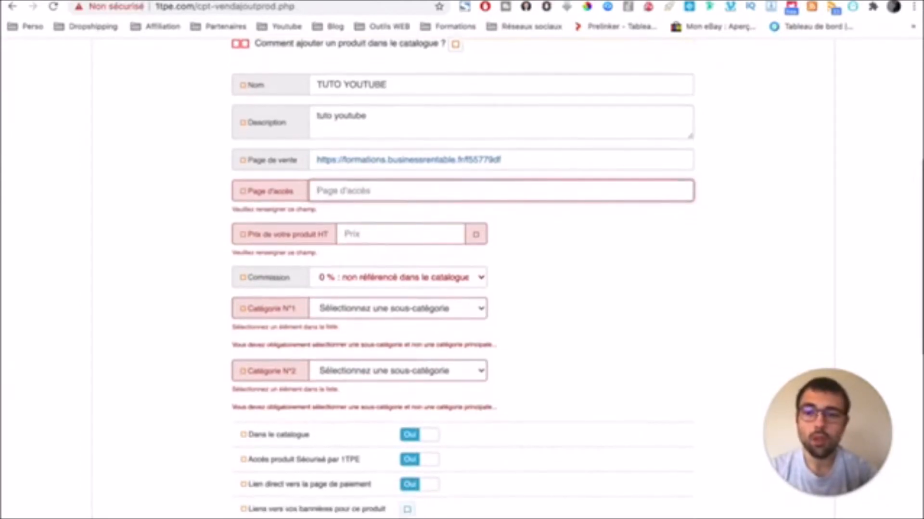
# Open the funnel's "Page de remerciement (copie)" in the page editor and select its line "Vos identifiants ont été envoyés par email".
pyautogui.click(97, 0)
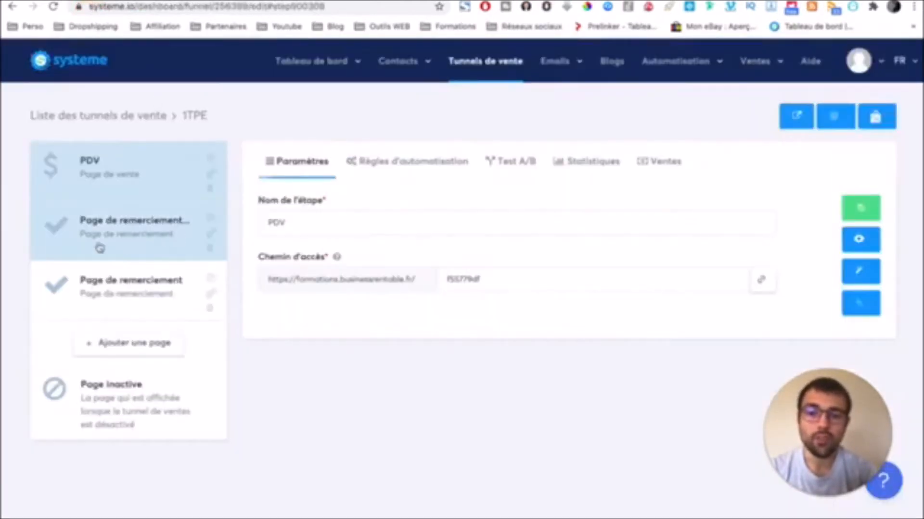
pyautogui.click(119, 229)
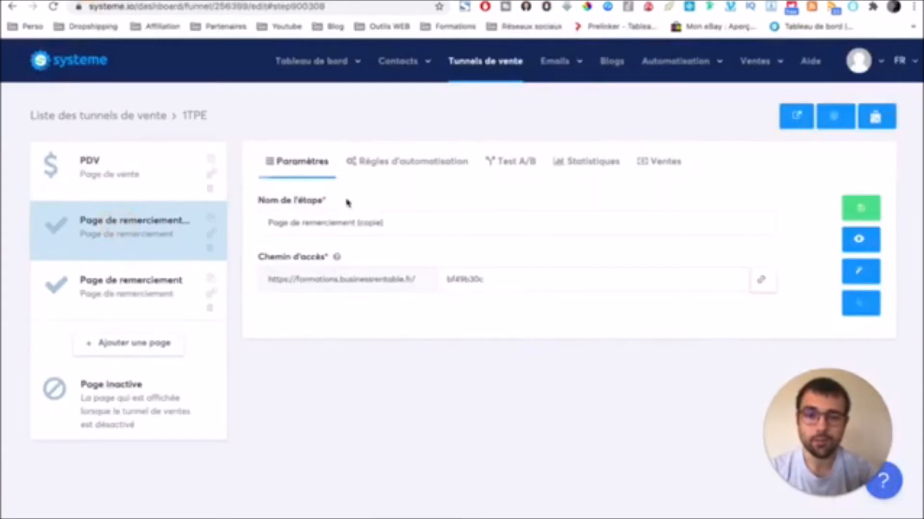
pyautogui.click(858, 274)
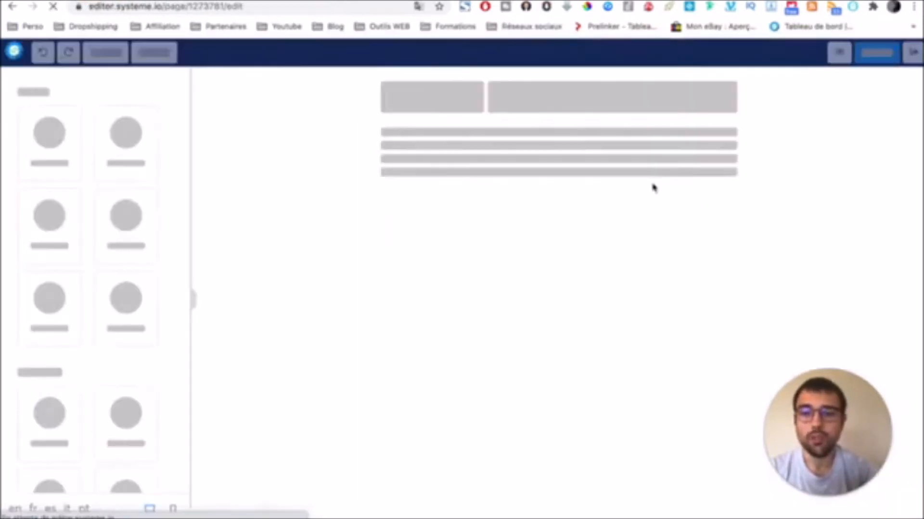
pyautogui.tripleClick(553, 258)
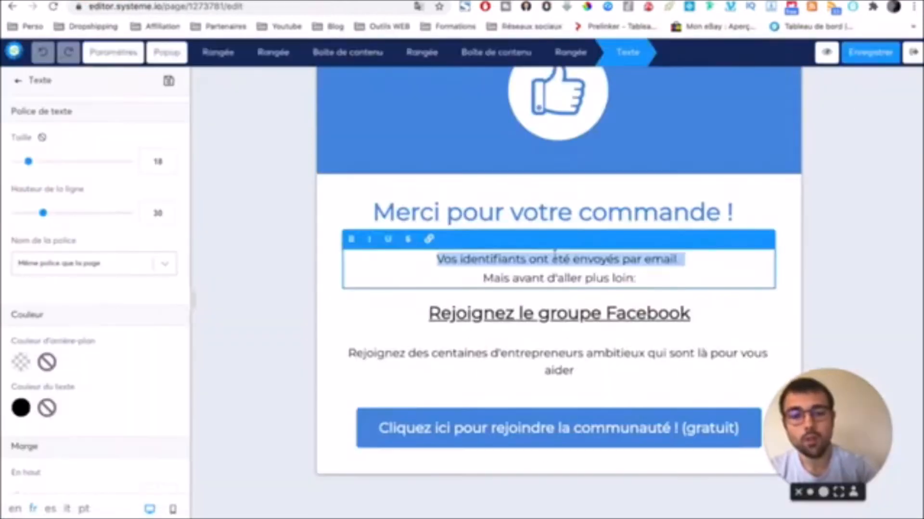
# Delete both lines of the text block beneath the heading "Merci pour votre commande !".
pyautogui.press('BackSpace')
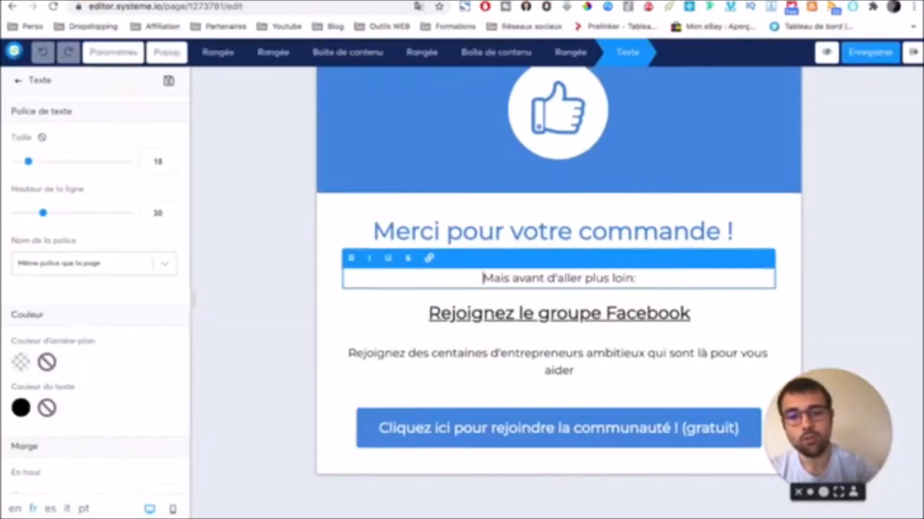
pyautogui.tripleClick(577, 276)
pyautogui.press('BackSpace')
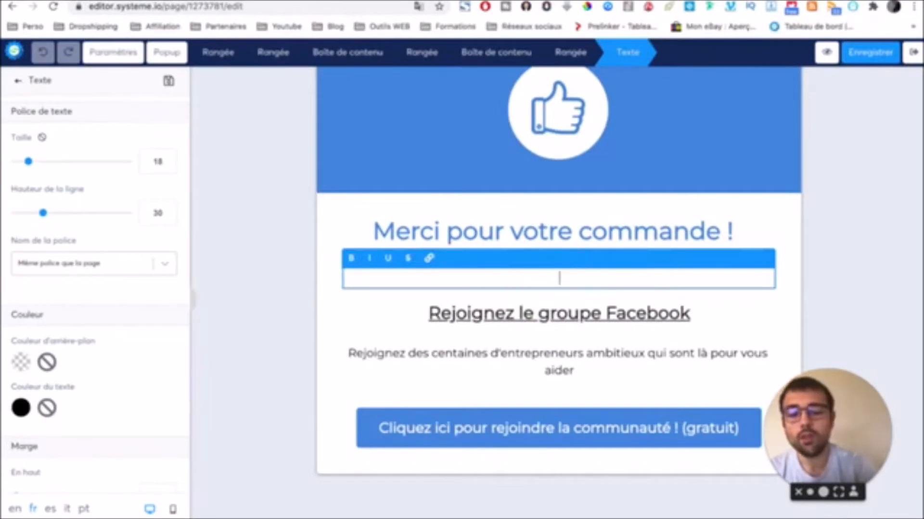
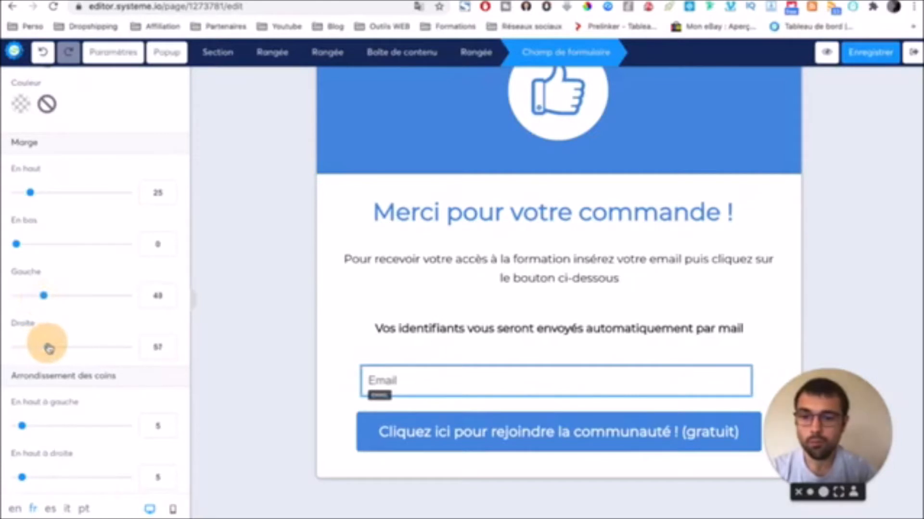
# Change the text of the blue button below the email field to "Recevoir mes accès".
pyautogui.click(621, 427)
pyautogui.scroll(-3, 132, 336)
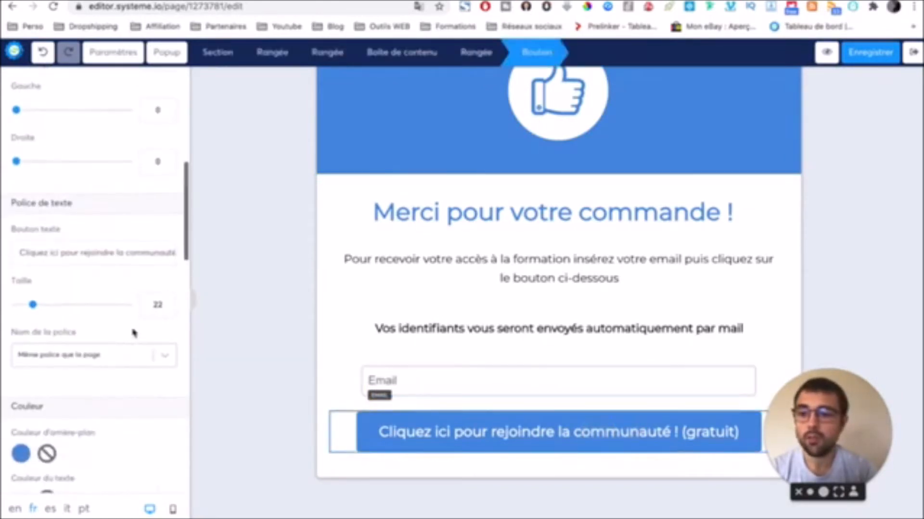
pyautogui.tripleClick(109, 188)
pyautogui.write('Rz')
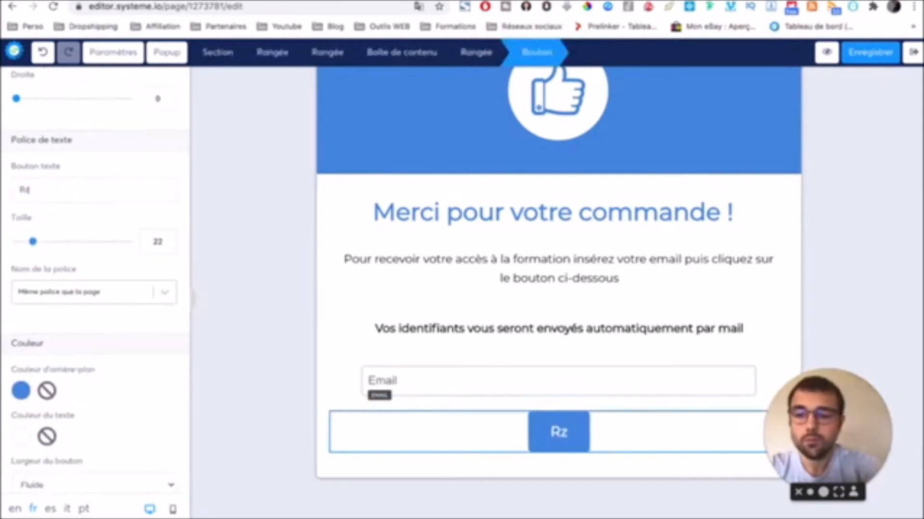
pyautogui.press('BackSpace')
pyautogui.write('ecev')
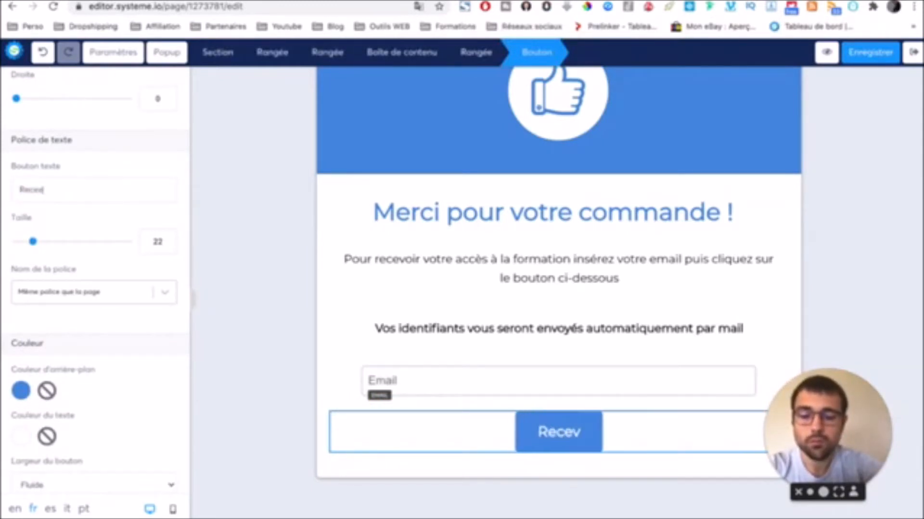
pyautogui.write('oir')
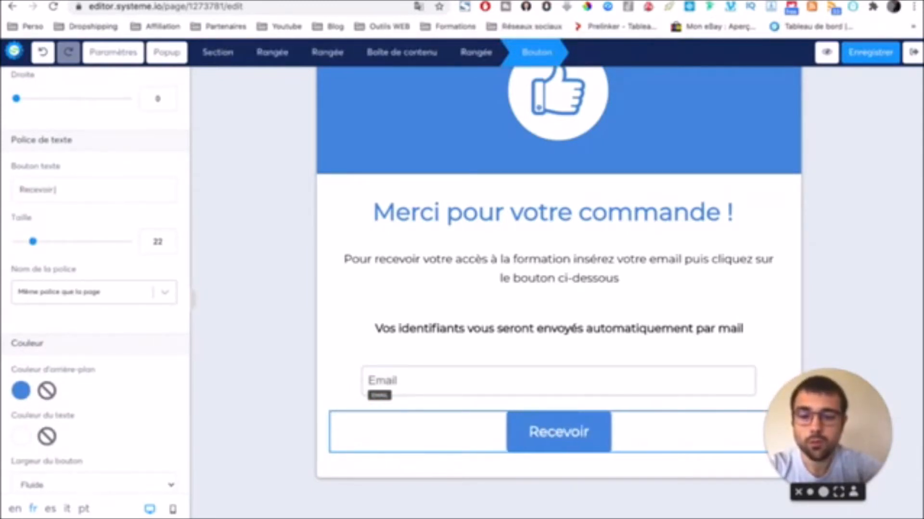
pyautogui.write(' mes accès')
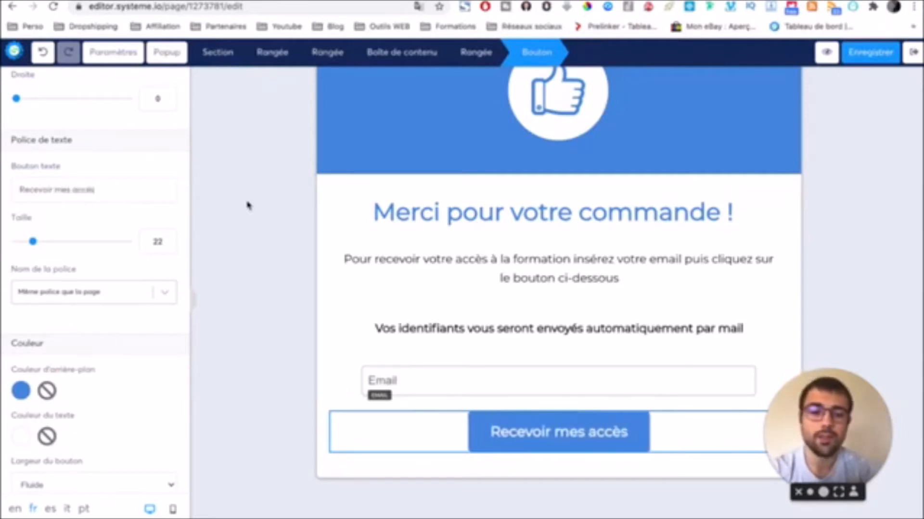
pyautogui.click(447, 361)
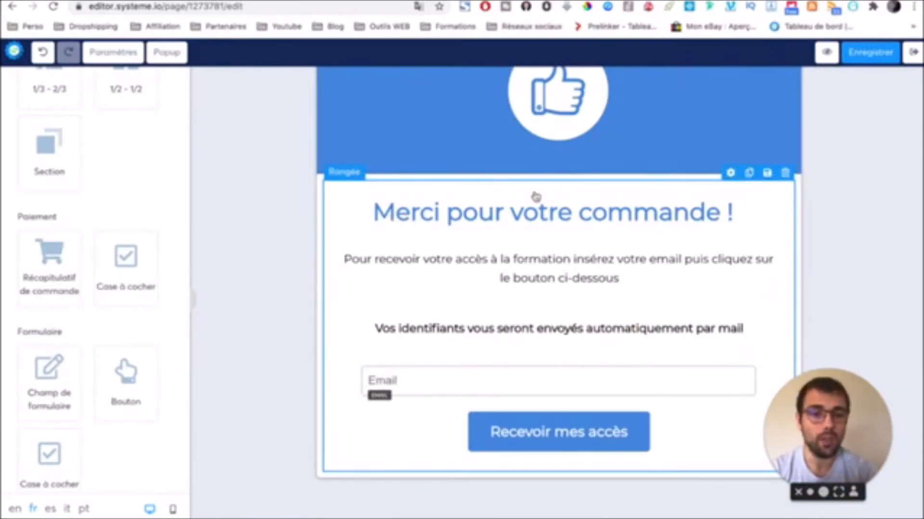
# Review the thank-you page's text and email field, and check the actions available for the "Recevoir mes accès" button.
pyautogui.scroll(1, 553, 165)
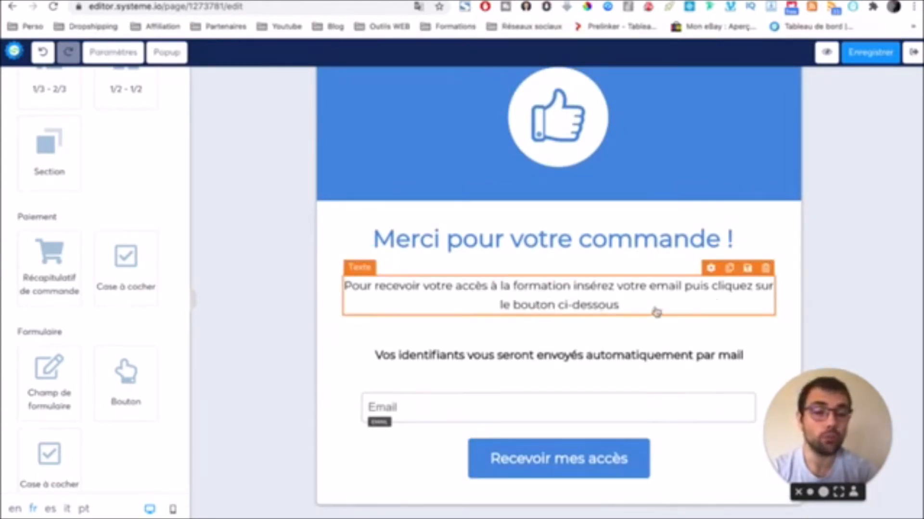
pyautogui.scroll(-1, 657, 312)
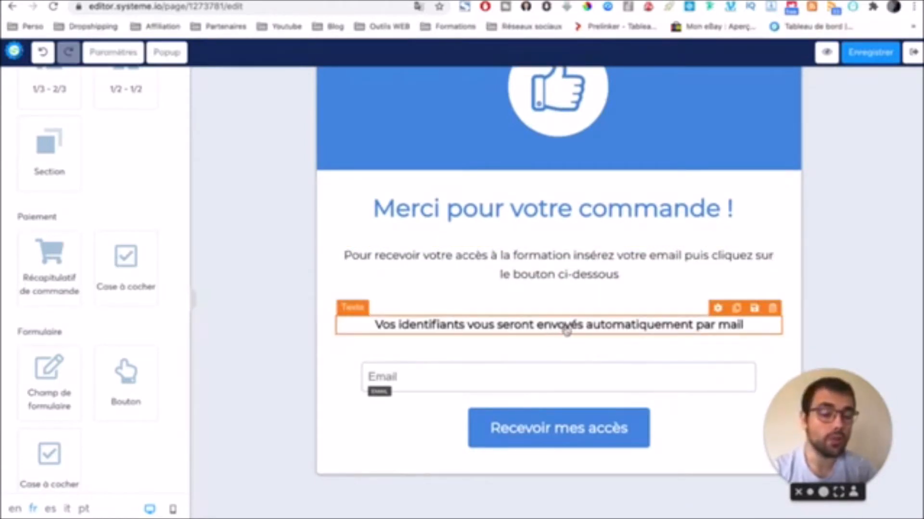
pyautogui.click(502, 376)
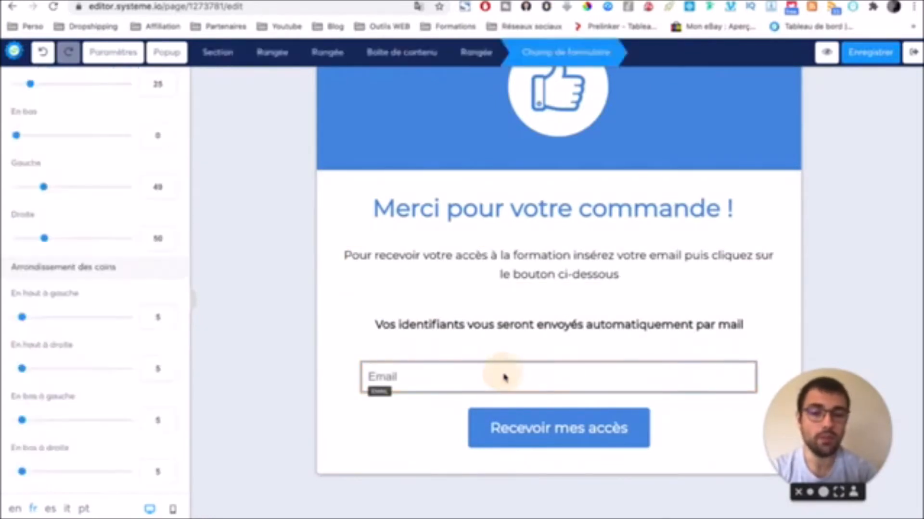
pyautogui.click(443, 427)
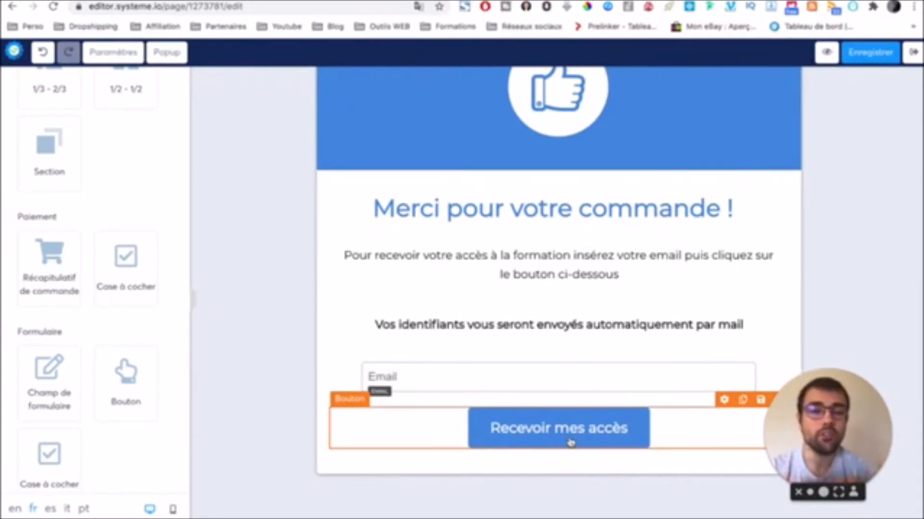
pyautogui.click(570, 442)
pyautogui.click(113, 137)
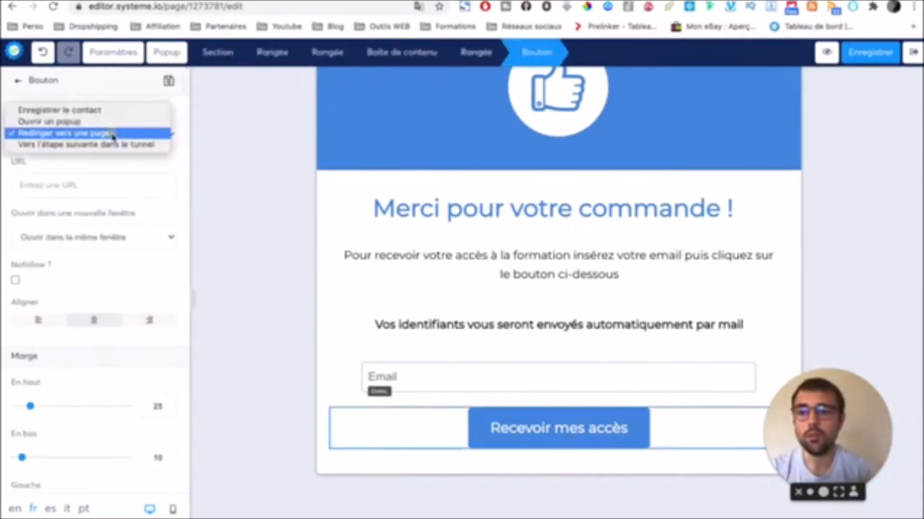
pyautogui.click(116, 145)
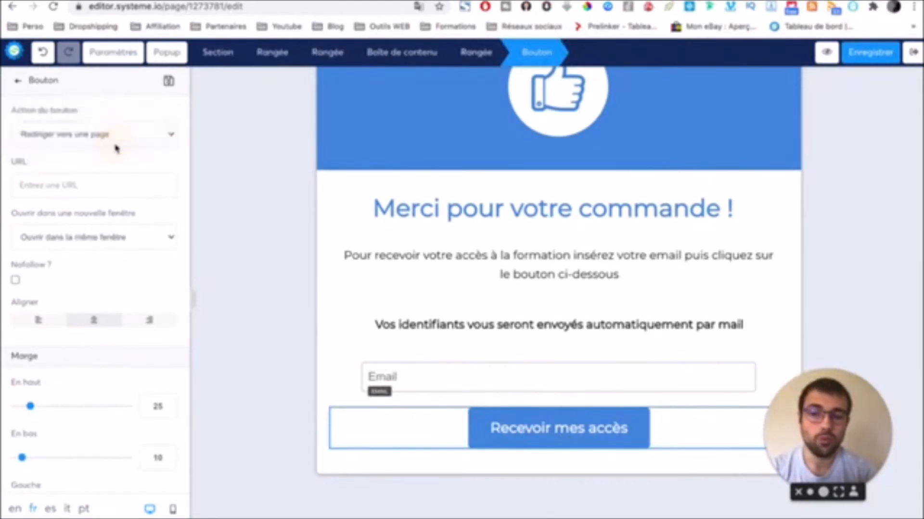
pyautogui.click(262, 294)
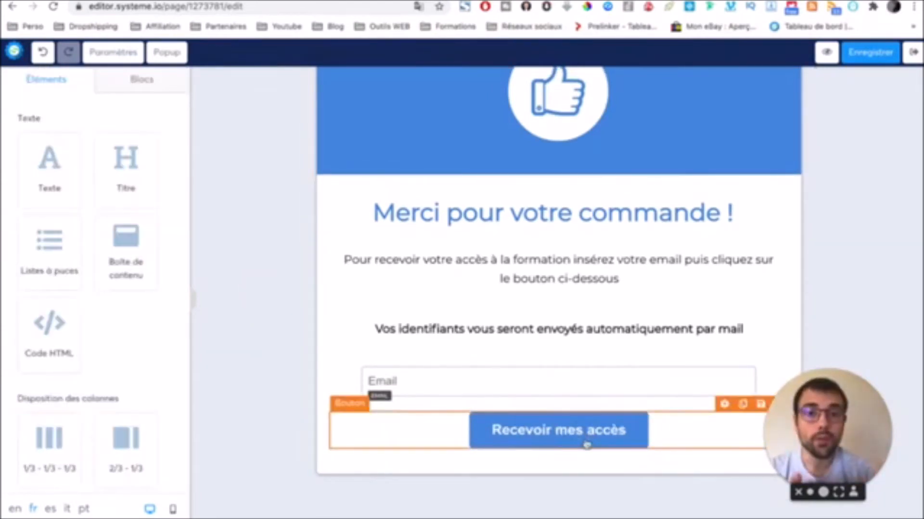
# Return to the funnel and open its "Page de remerciement" step in the page editor.
pyautogui.click(912, 52)
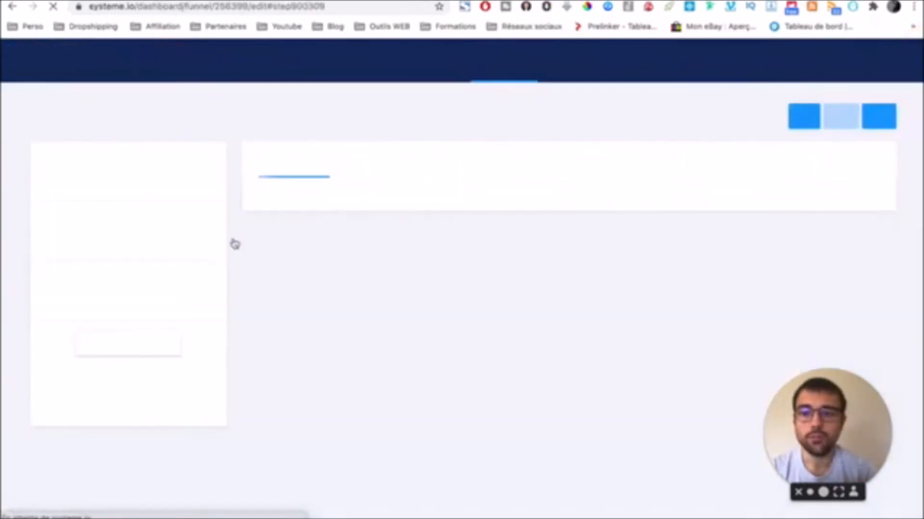
pyautogui.click(77, 276)
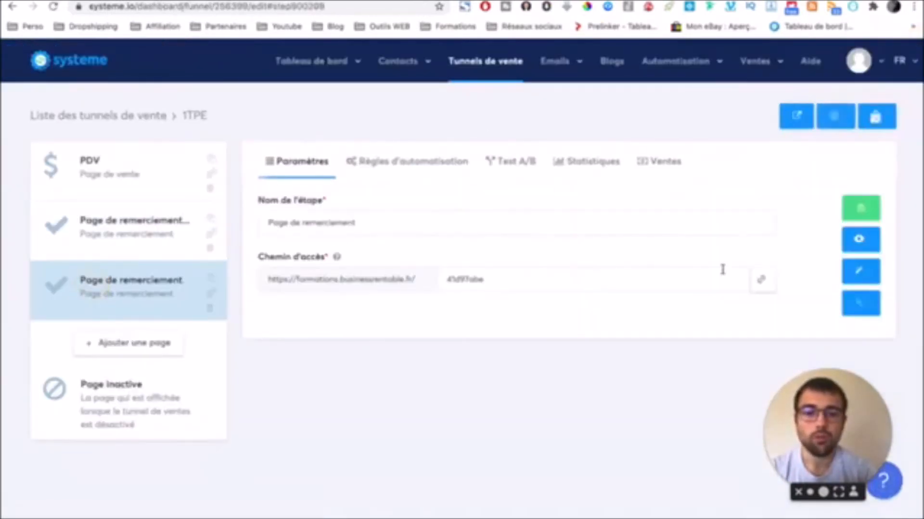
pyautogui.click(860, 275)
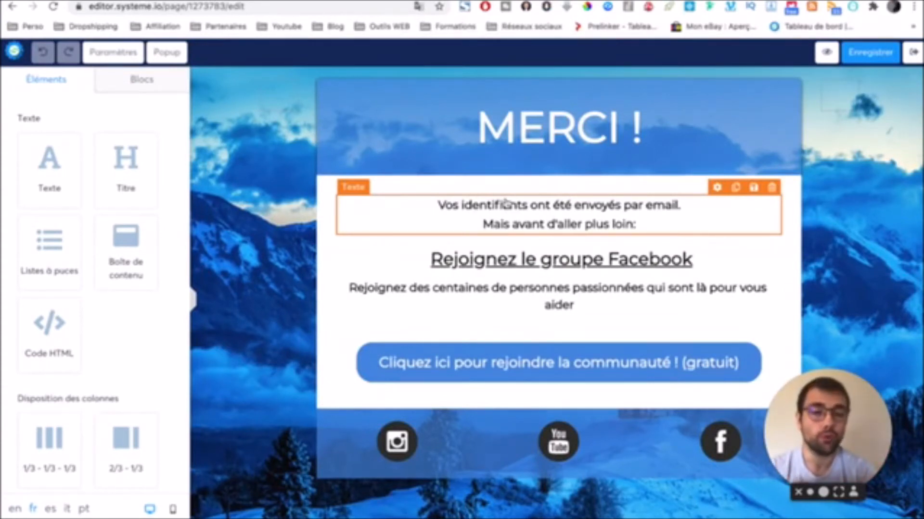
# Replace the two lines about the identifiers with "Merci pour votre inscription !" and set the text size to 26.
pyautogui.tripleClick(531, 207)
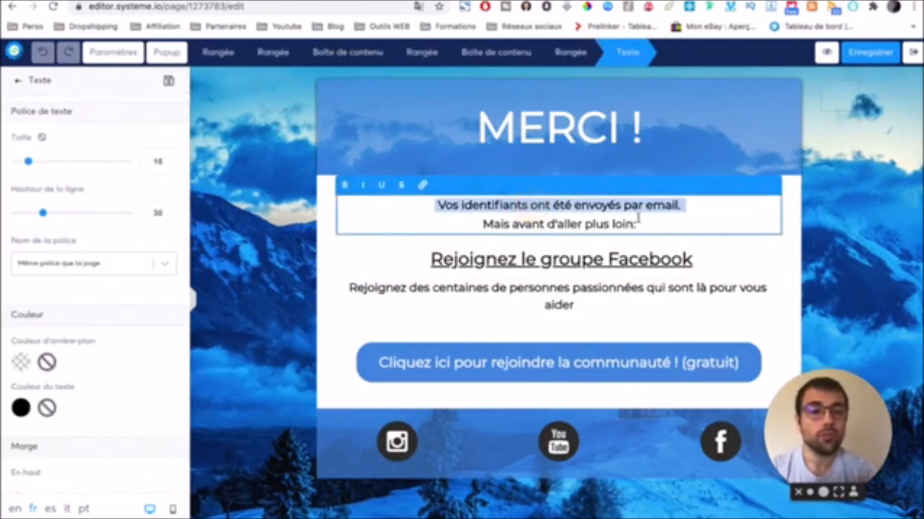
pyautogui.moveTo(656, 222); pyautogui.dragTo(440, 206)
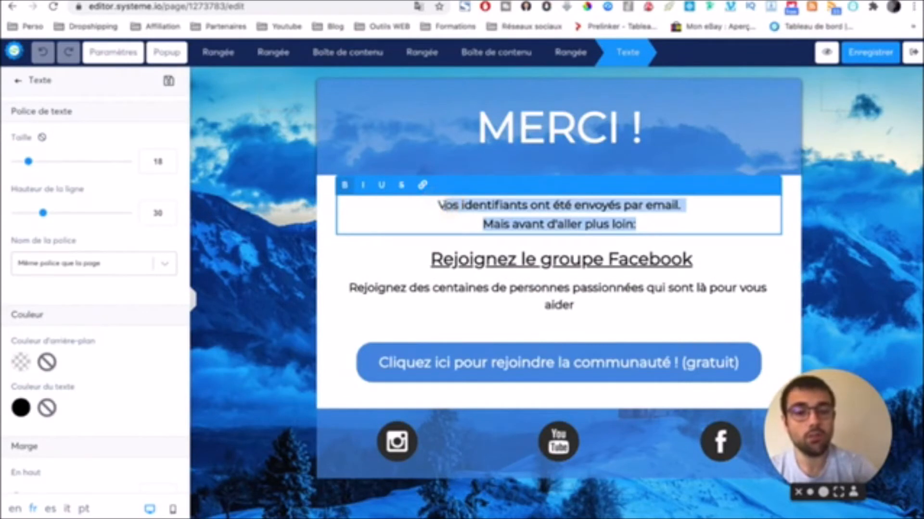
pyautogui.write('V')
pyautogui.press('BackSpace')
pyautogui.write('Merci pour votre inscription !')
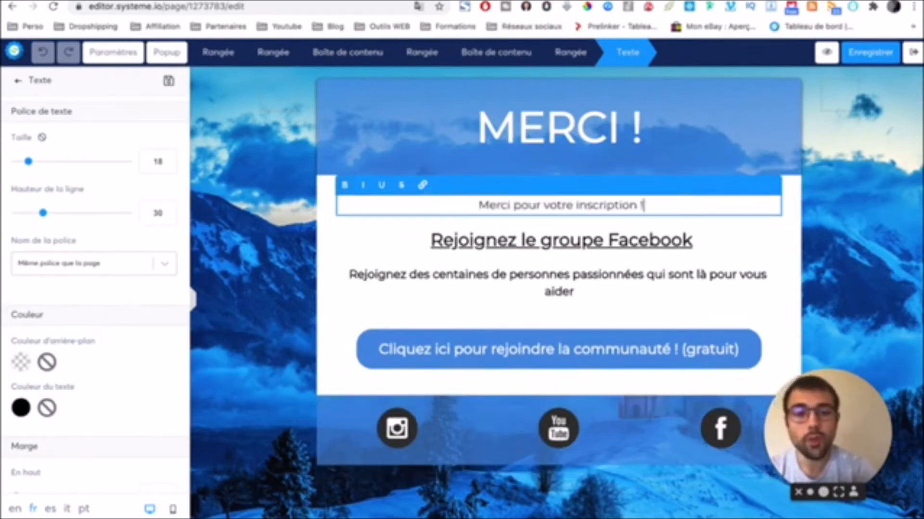
pyautogui.tripleClick(575, 207)
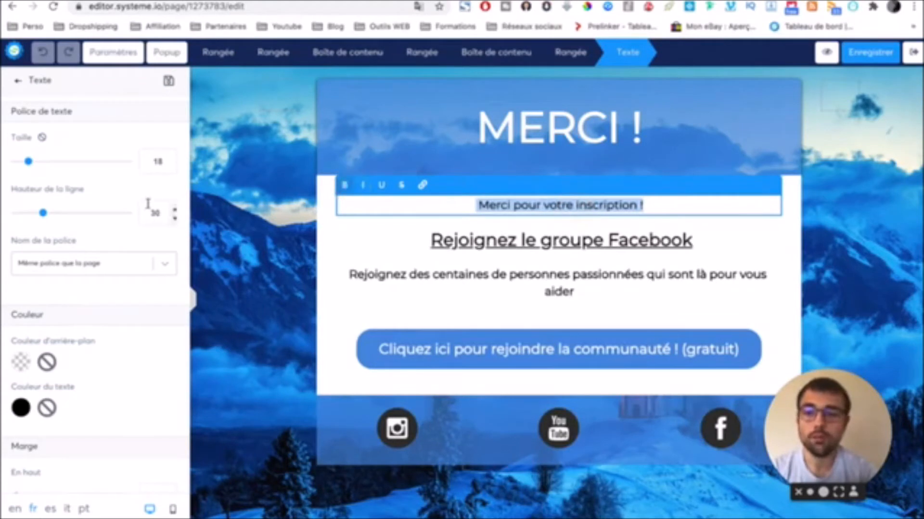
pyautogui.moveTo(29, 166); pyautogui.dragTo(39, 164)
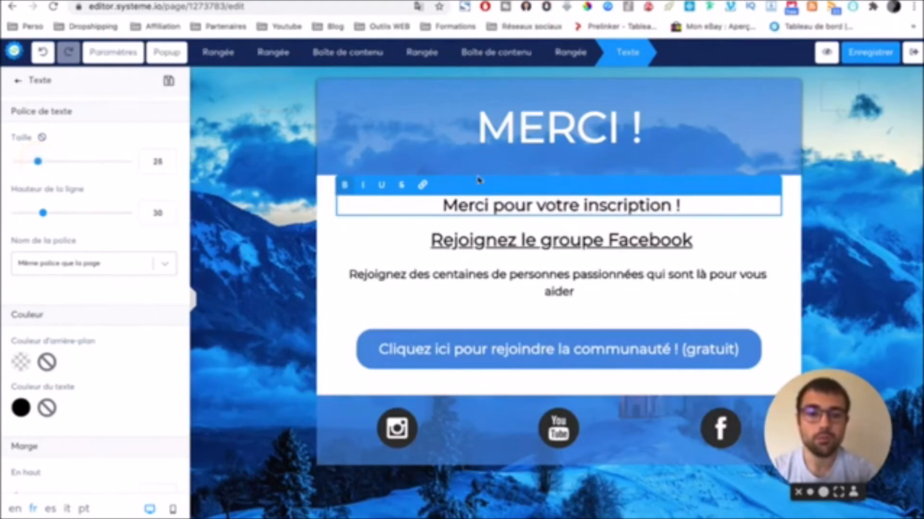
# Copy the line "Merci pour votre inscription !", clear it, and delete its text element and the empty row that held it.
pyautogui.tripleClick(586, 206)
pyautogui.hotkey('ctrl', 'c')
pyautogui.press('BackSpace')
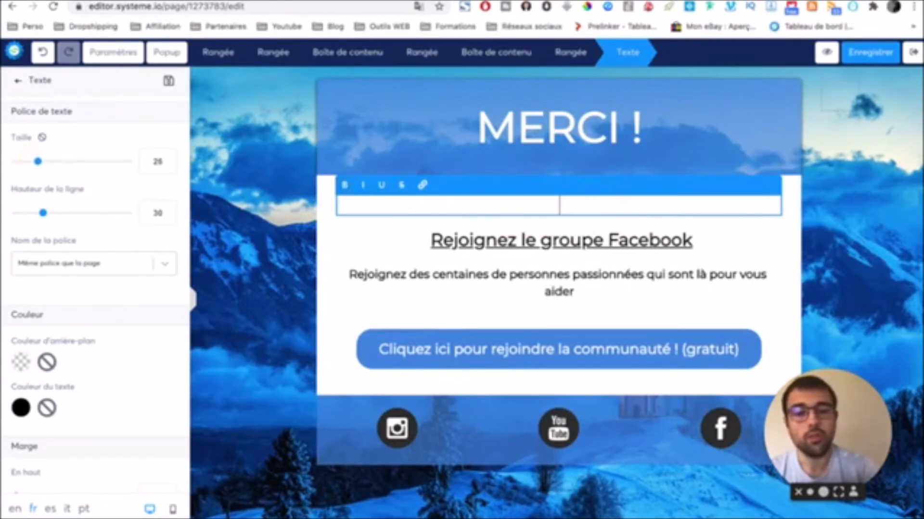
pyautogui.click(596, 241)
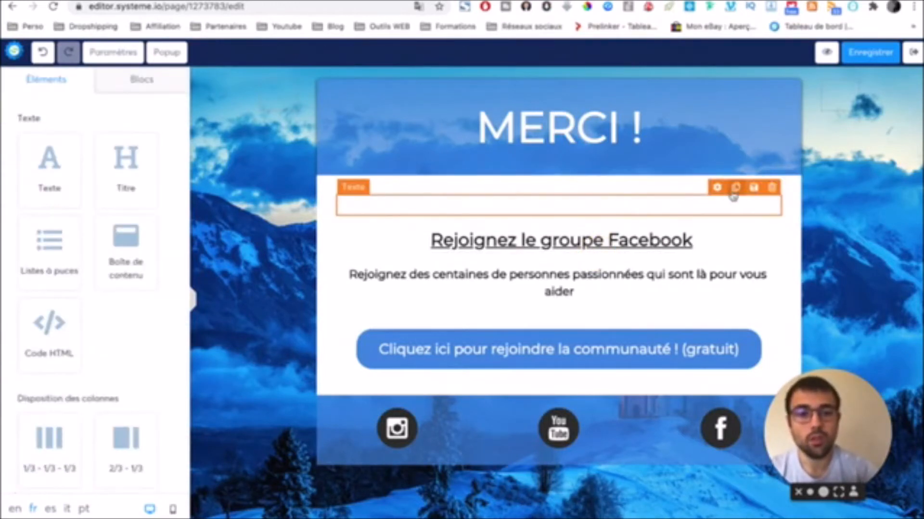
pyautogui.click(770, 188)
pyautogui.click(573, 78)
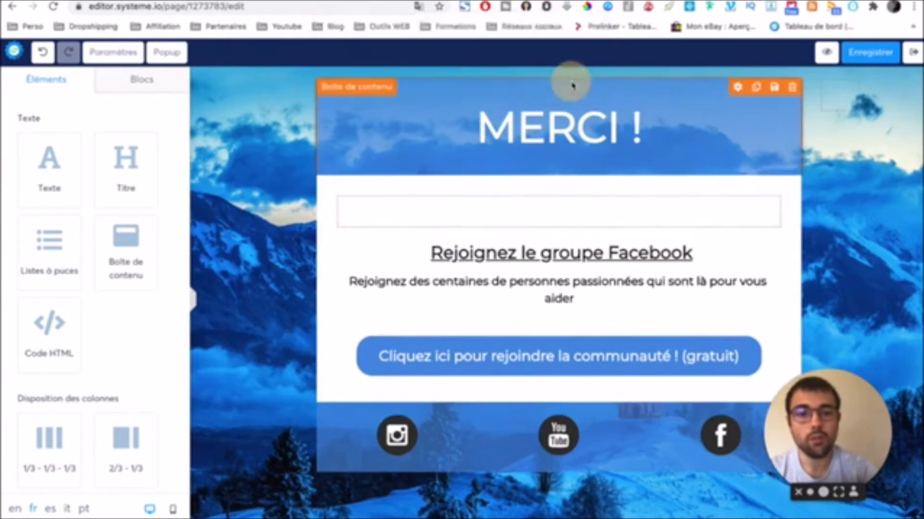
pyautogui.click(779, 188)
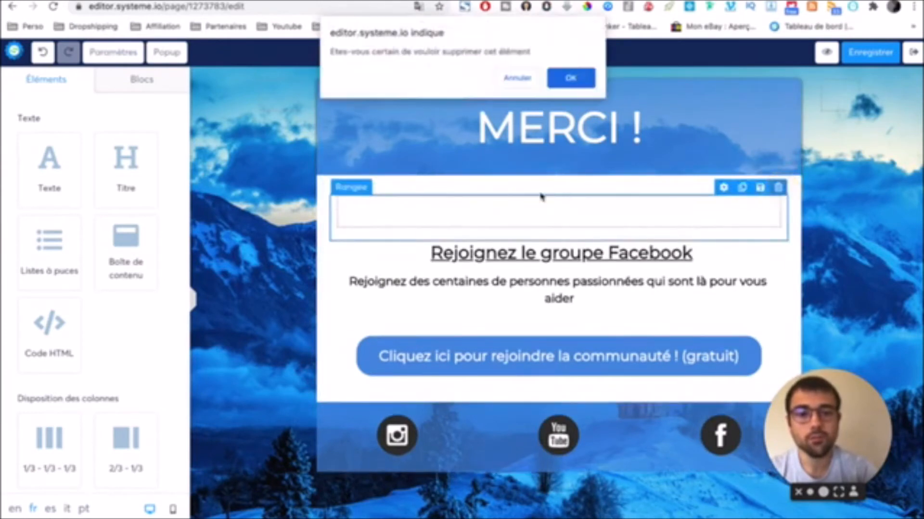
pyautogui.click(570, 78)
# Replace the "MERCI !" heading with the copied text "Merci pour votre inscription !".
pyautogui.click(599, 130)
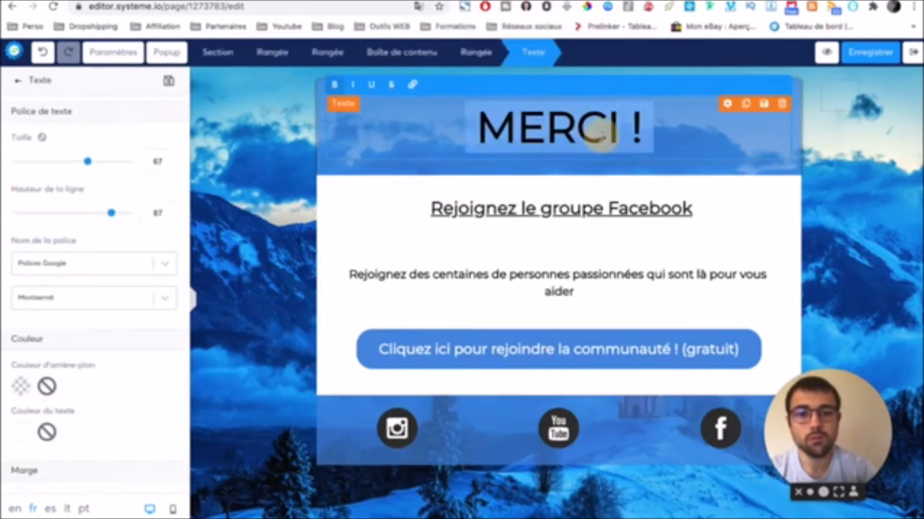
pyautogui.press('BackSpace')
pyautogui.hotkey('ctrl', 'v')
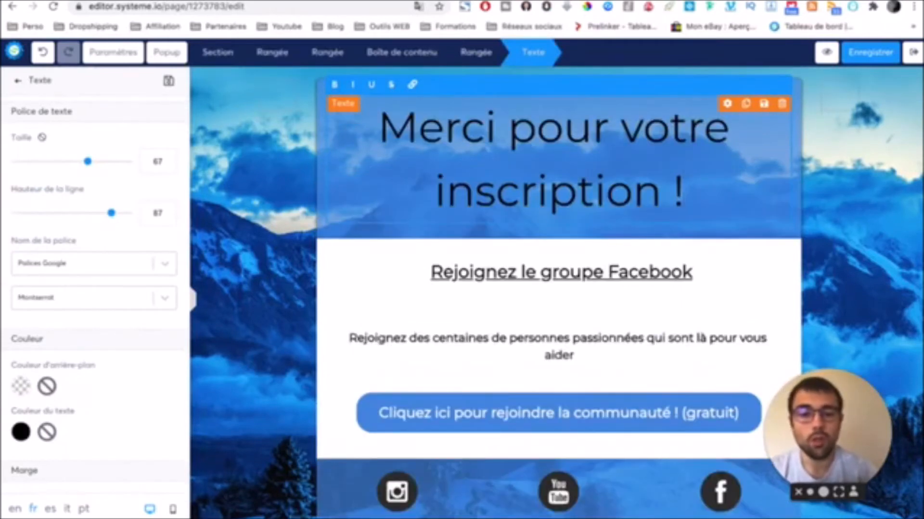
# Set the text colour of the heading "Merci pour votre inscription !" to white (FFFFFF).
pyautogui.tripleClick(598, 176)
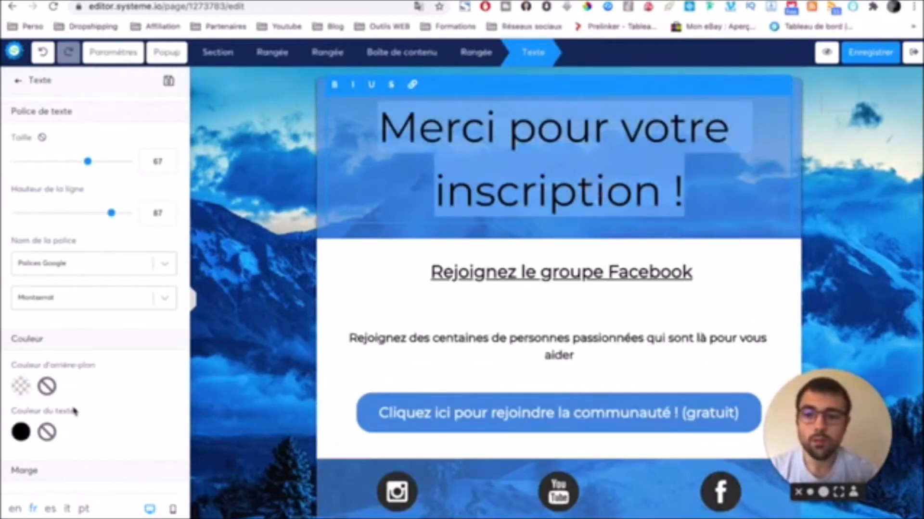
pyautogui.click(21, 433)
pyautogui.scroll(-2, 69, 463)
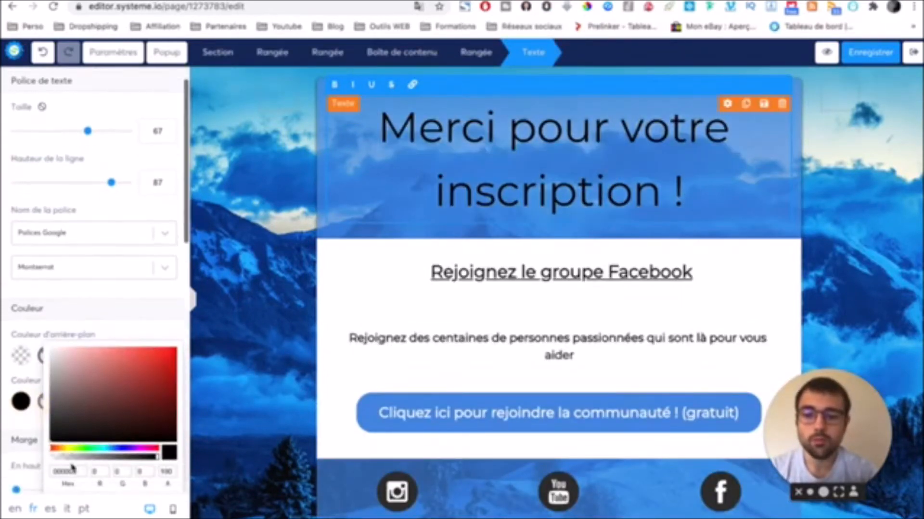
pyautogui.scroll(-2, 69, 463)
pyautogui.click(154, 463)
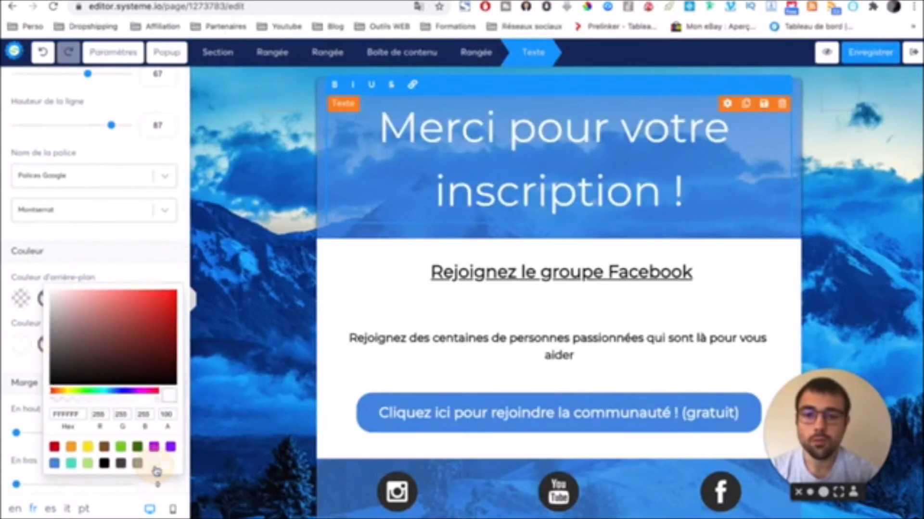
pyautogui.click(422, 380)
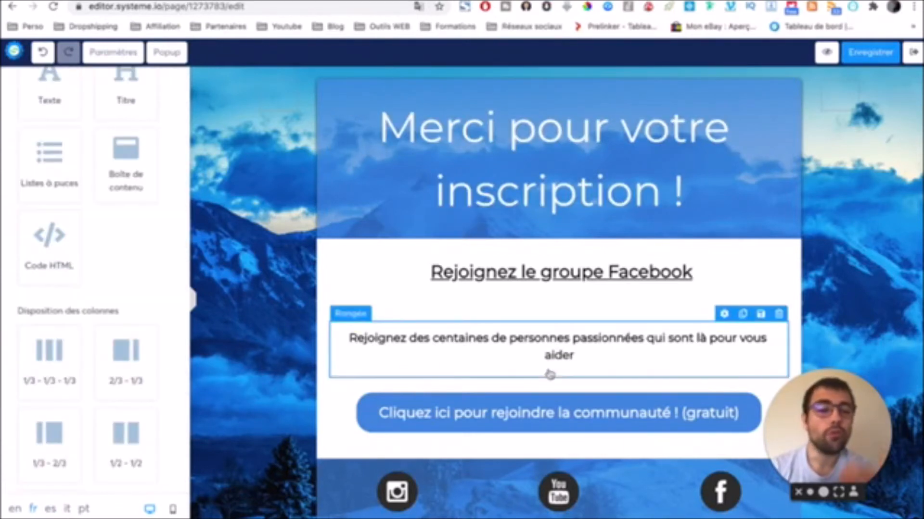
pyautogui.scroll(-1, 550, 374)
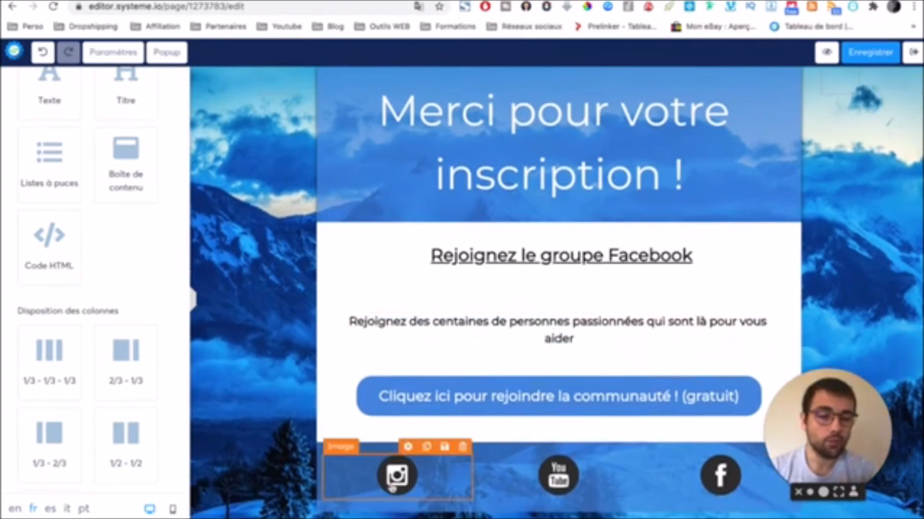
pyautogui.click(411, 243)
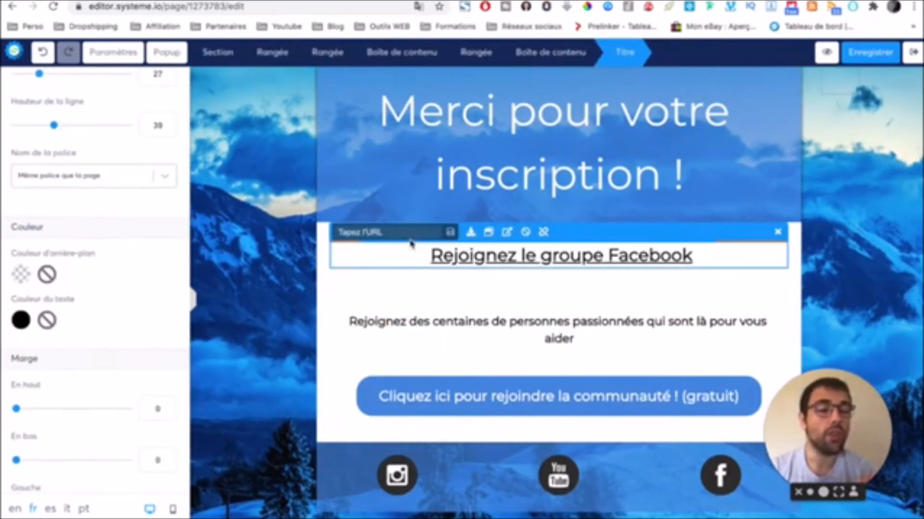
pyautogui.click(498, 319)
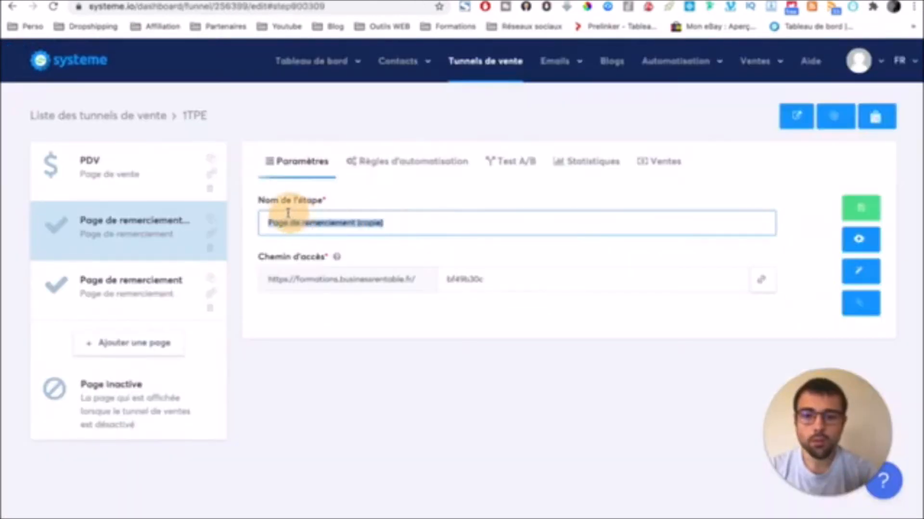
# Enter "Page d'accès" as the name of the copied thank-you step and copy its page link.
pyautogui.moveTo(268, 215); pyautogui.dragTo(297, 221)
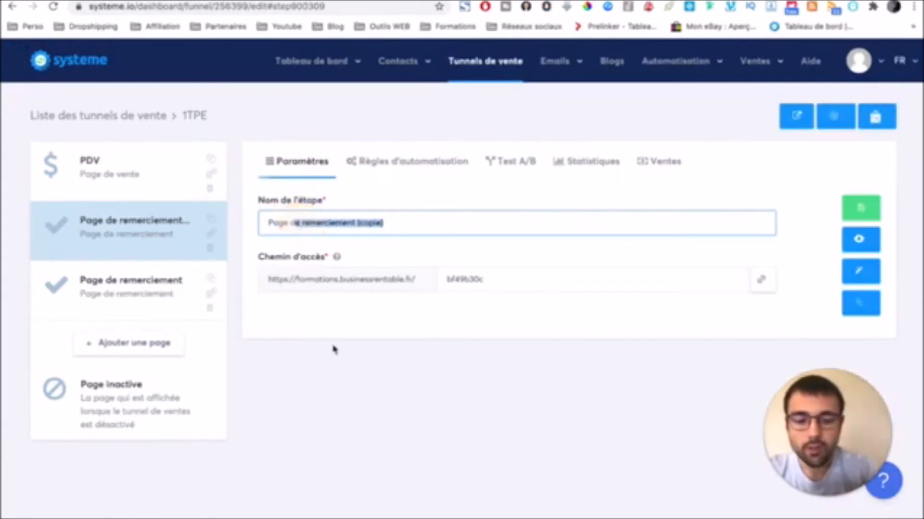
pyautogui.press('BackSpace')
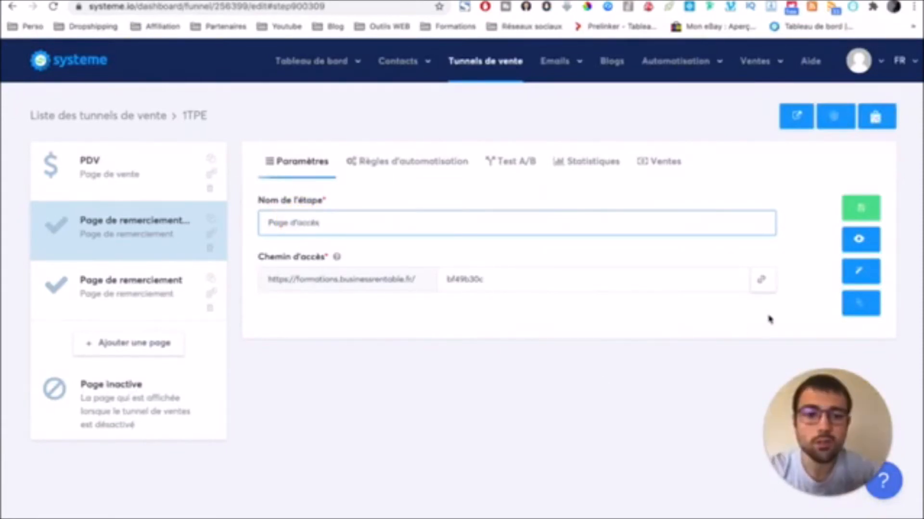
pyautogui.click(761, 280)
# Switch to the 1TPE product form, paste the copied link as the access page, and set the price to 6 and commission to 30 %.
pyautogui.click(229, 3)
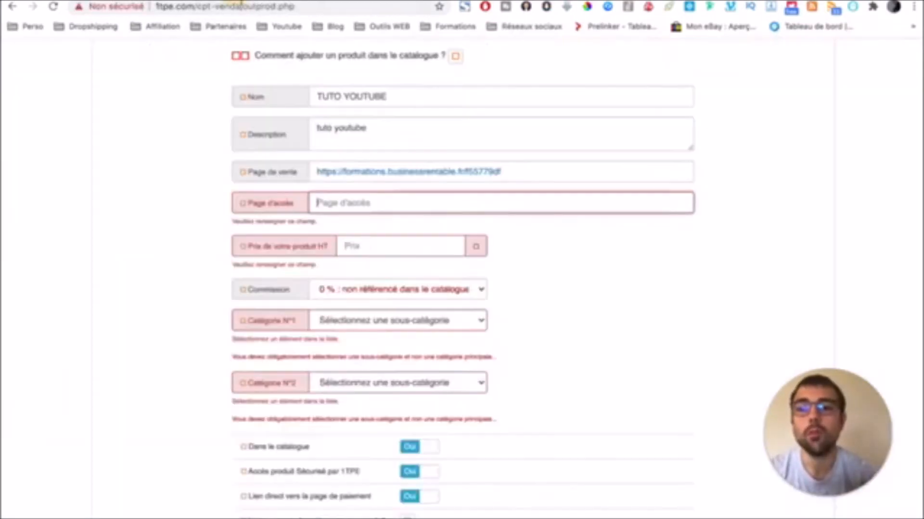
pyautogui.click(390, 204)
pyautogui.write('https://formations.businessrentable.fr/bf49b30c')
pyautogui.click(406, 233)
pyautogui.write('6')
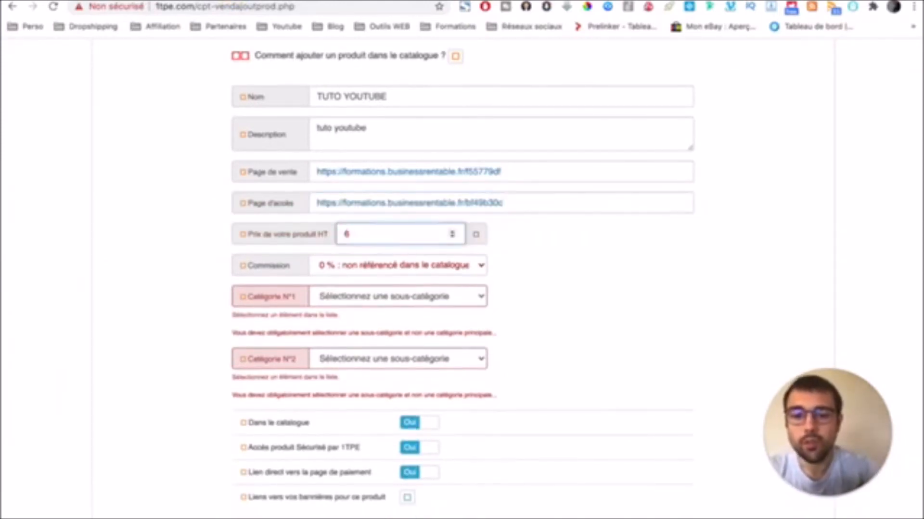
pyautogui.click(393, 266)
pyautogui.click(388, 303)
# Choose communication as category 1 and ressources as category 2, and submit the product form.
pyautogui.click(400, 299)
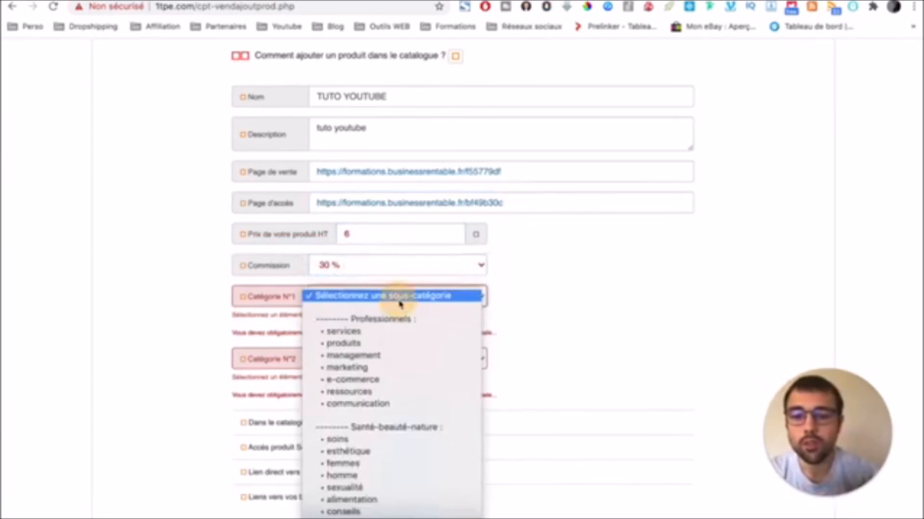
pyautogui.click(366, 392)
pyautogui.click(433, 347)
pyautogui.click(378, 444)
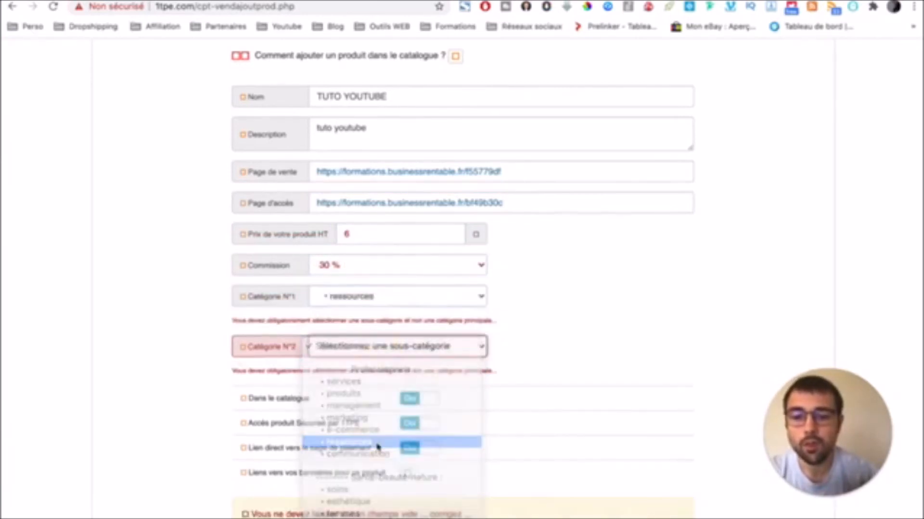
pyautogui.scroll(-3, 505, 463)
pyautogui.click(470, 427)
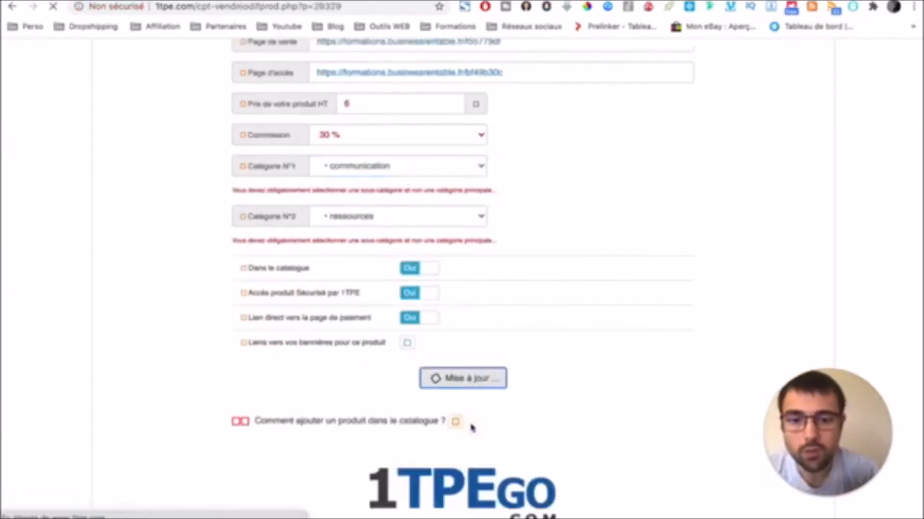
# Show the first set of payment buttons for the saved product and copy the payment page link.
pyautogui.scroll(-8, 472, 427)
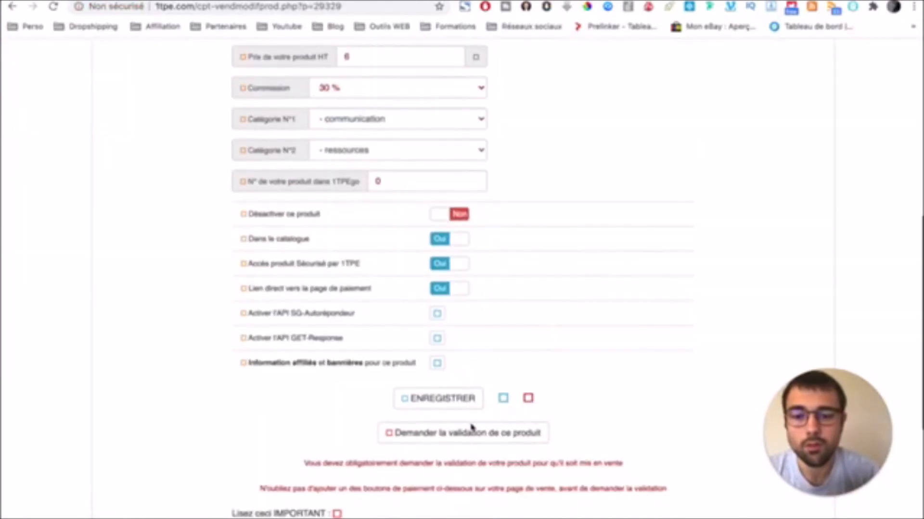
pyautogui.scroll(-4, 472, 427)
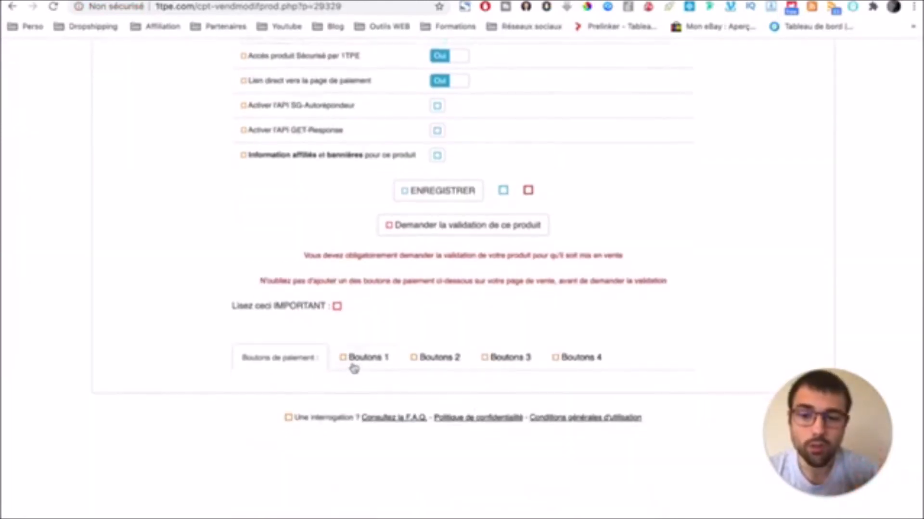
pyautogui.click(354, 368)
pyautogui.scroll(-1, 447, 221)
pyautogui.scroll(-2, 447, 220)
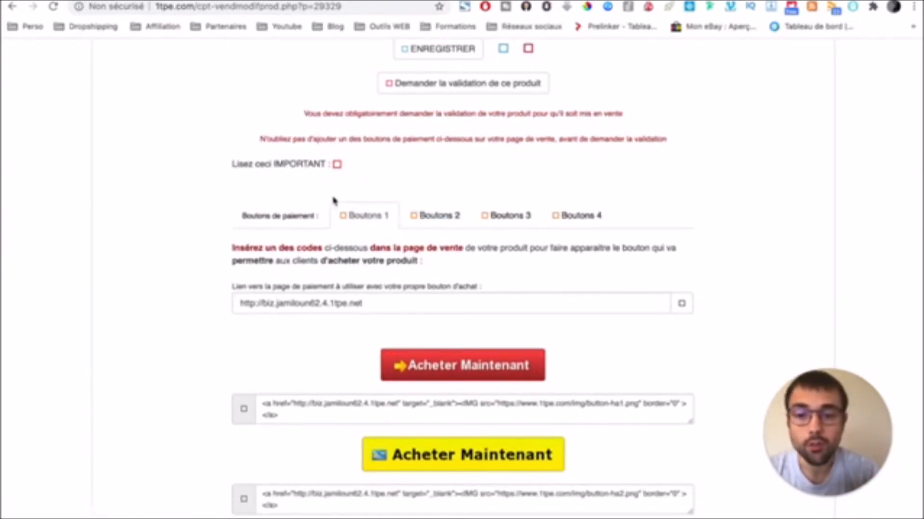
pyautogui.scroll(1, 334, 200)
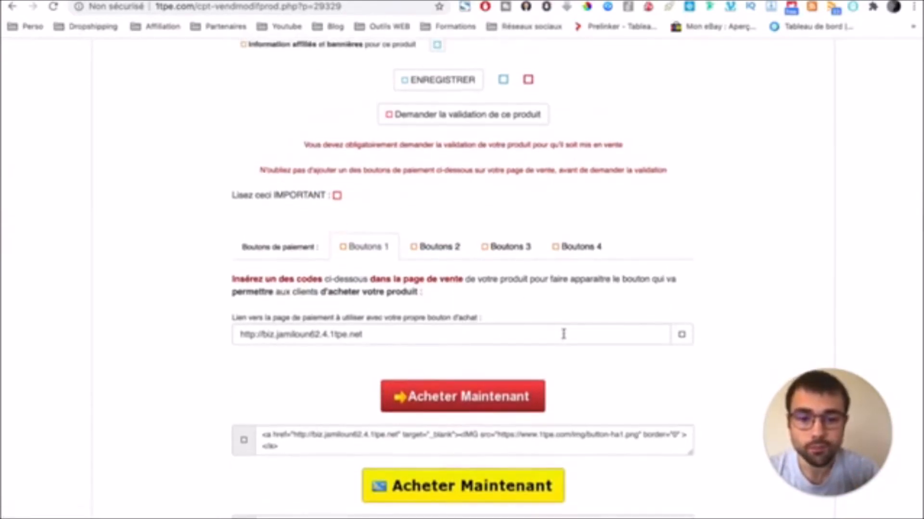
pyautogui.click(564, 334)
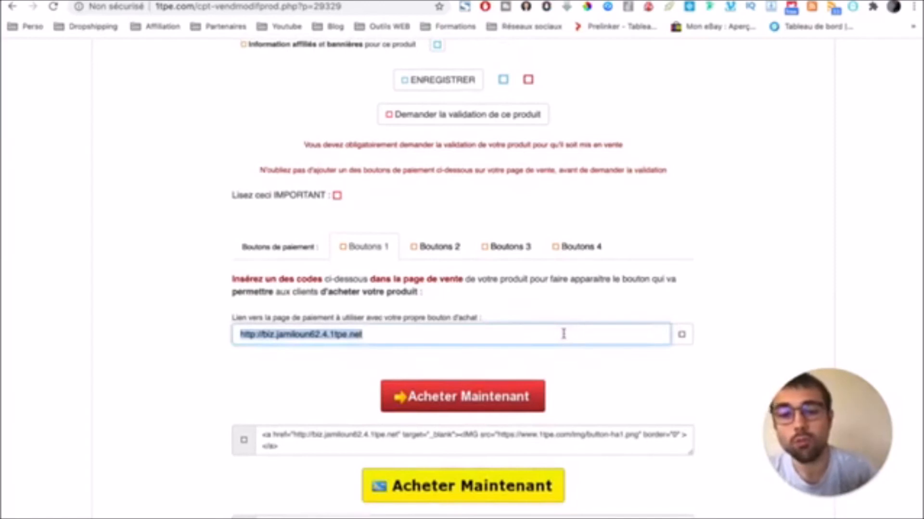
pyautogui.click(377, 332)
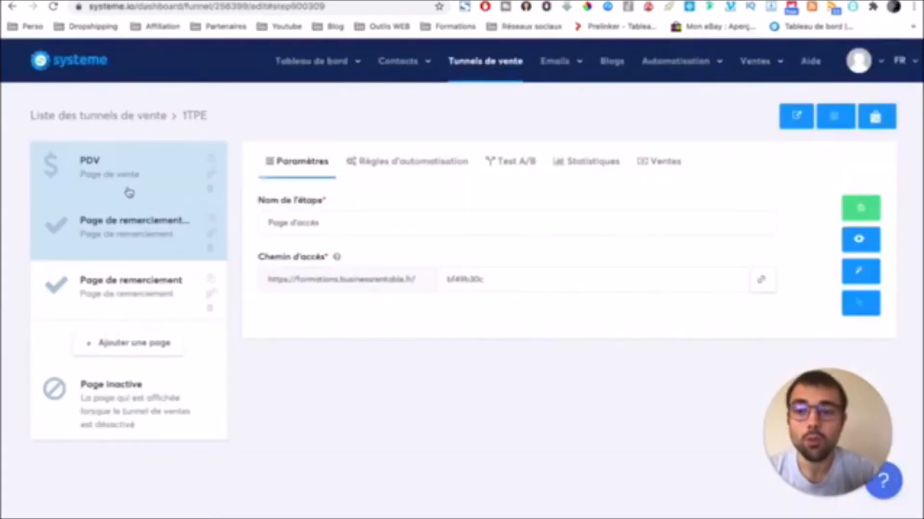
# Switch to Systeme.io, open the PDV page for editing, and make the "Accèder à la formation" button redirect to the copied payment link.
pyautogui.click(126, 188)
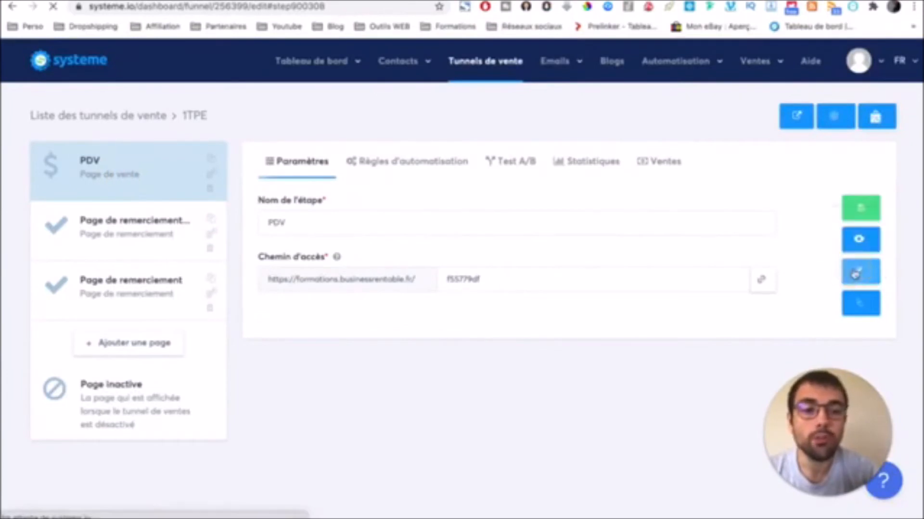
pyautogui.click(859, 271)
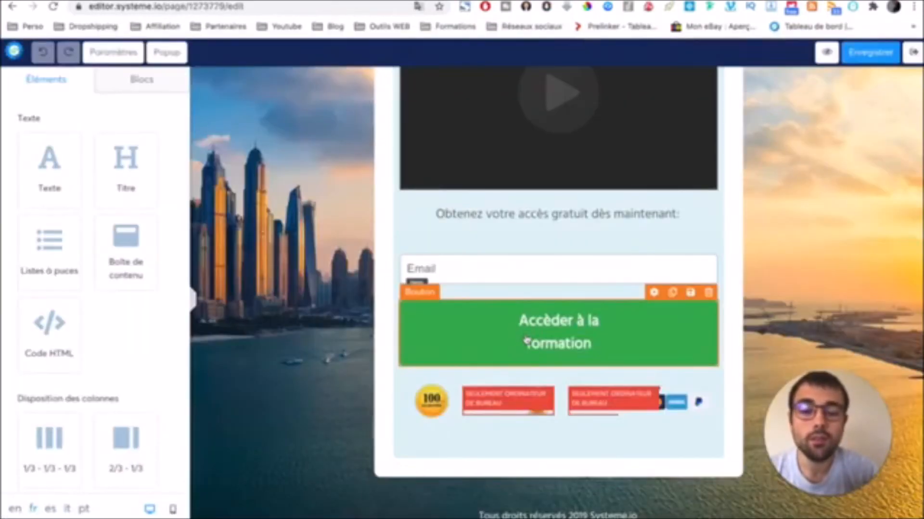
pyautogui.click(526, 343)
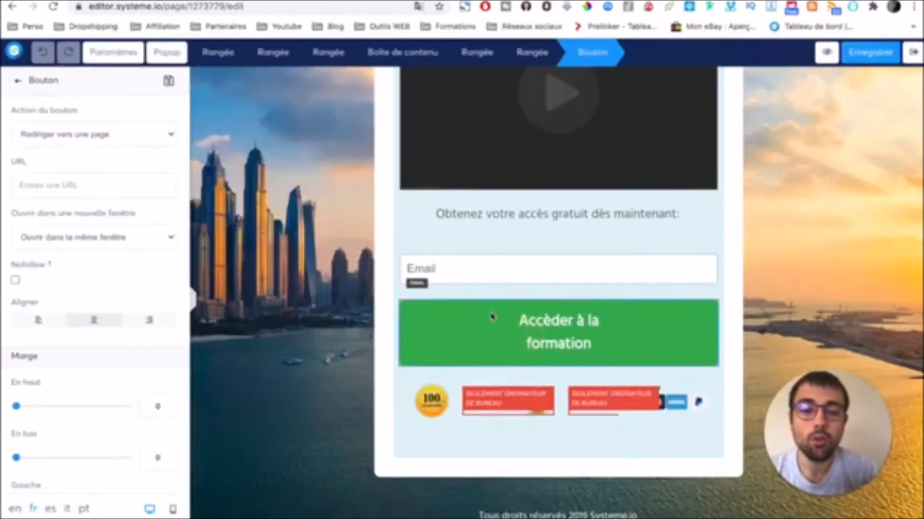
pyautogui.click(80, 139)
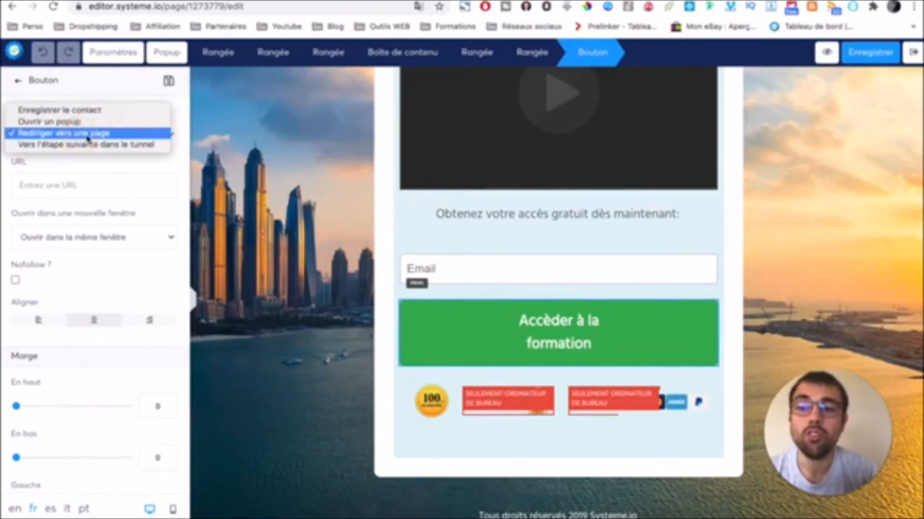
pyautogui.click(88, 137)
pyautogui.click(97, 186)
pyautogui.write('http://biz.jamilounidj4.1tpe.net')
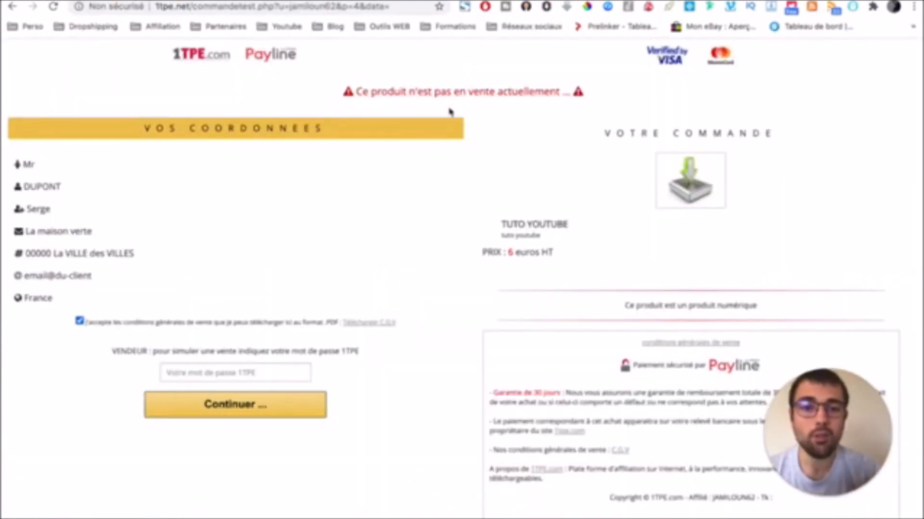
# Review the 1TPE order page that the sales page button leads to.
pyautogui.scroll(-1, 545, 248)
pyautogui.scroll(1, 546, 247)
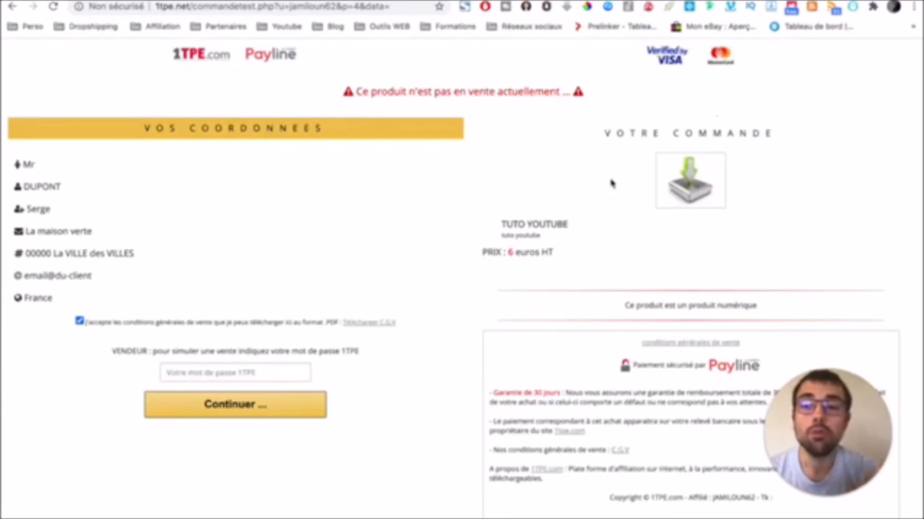
pyautogui.scroll(-2, 611, 183)
pyautogui.scroll(2, 610, 182)
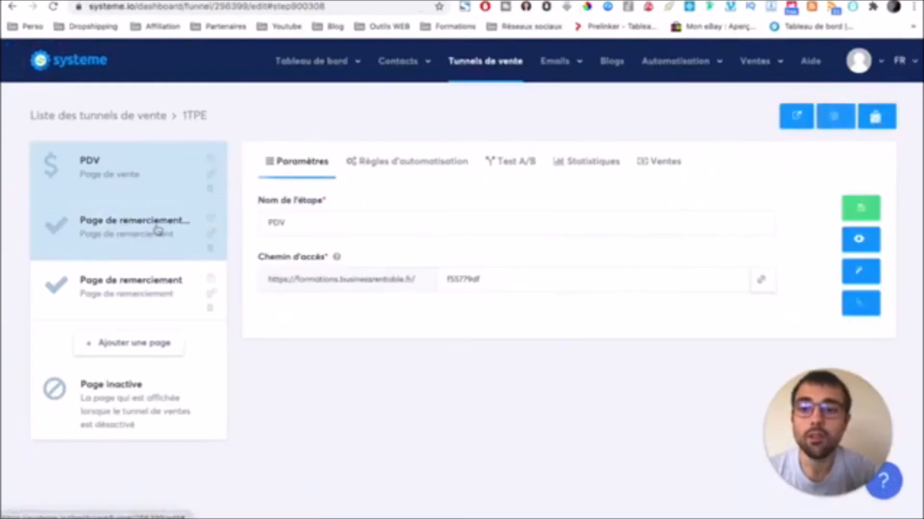
# Rename the copied thank-you step of the 1TPE funnel to "Page d'accès" and save it.
pyautogui.click(118, 243)
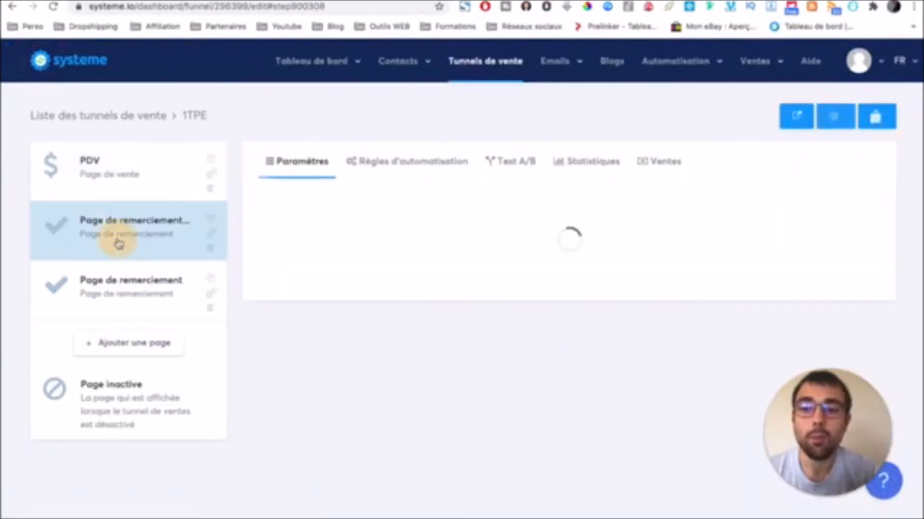
pyautogui.click(567, 214)
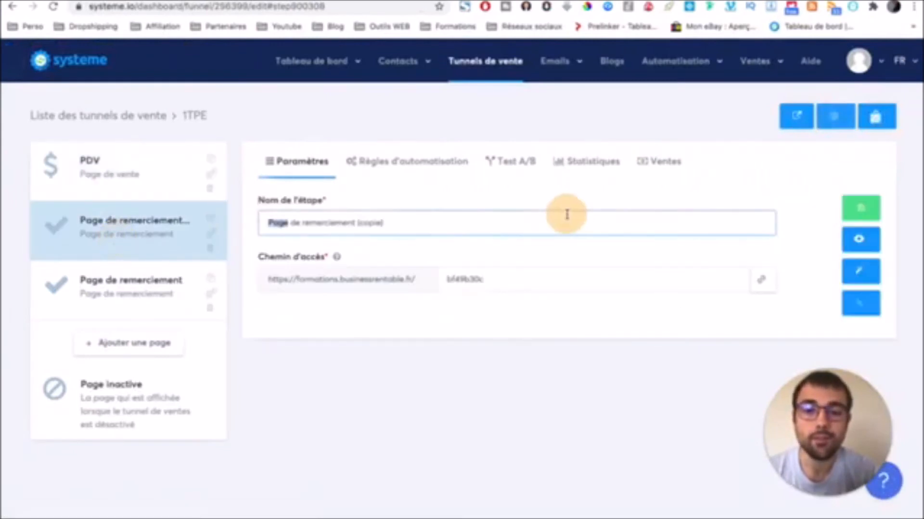
pyautogui.moveTo(394, 223); pyautogui.dragTo(291, 222)
pyautogui.write("d'accès")
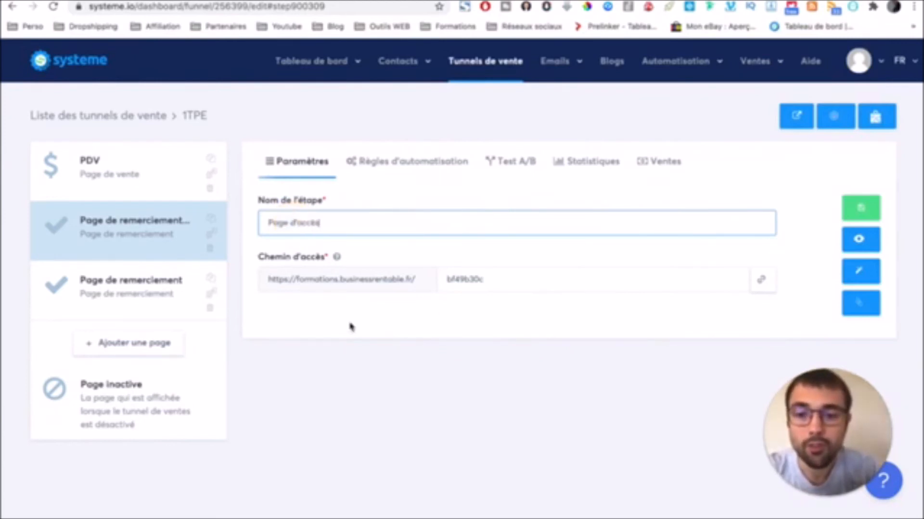
pyautogui.click(861, 214)
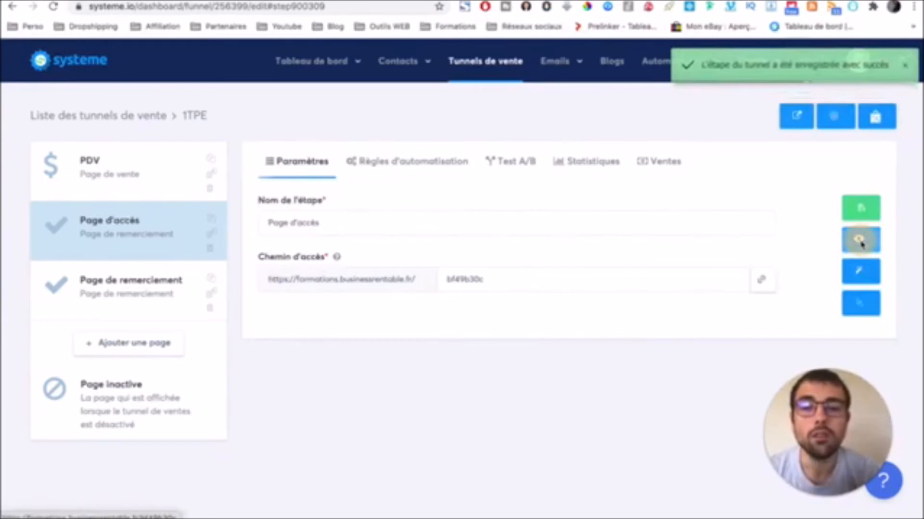
# Preview the published "Page d'accès" and look over its text, email field and button.
pyautogui.click(861, 241)
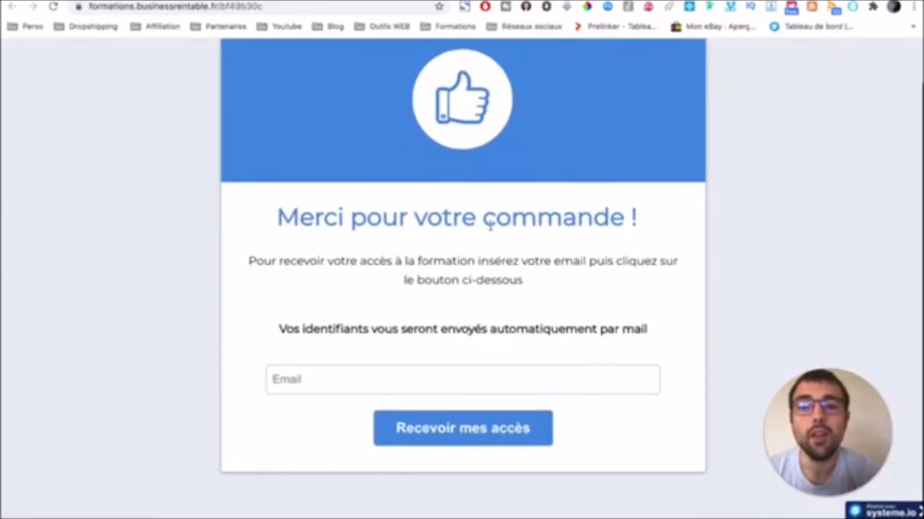
pyautogui.scroll(1, 618, 258)
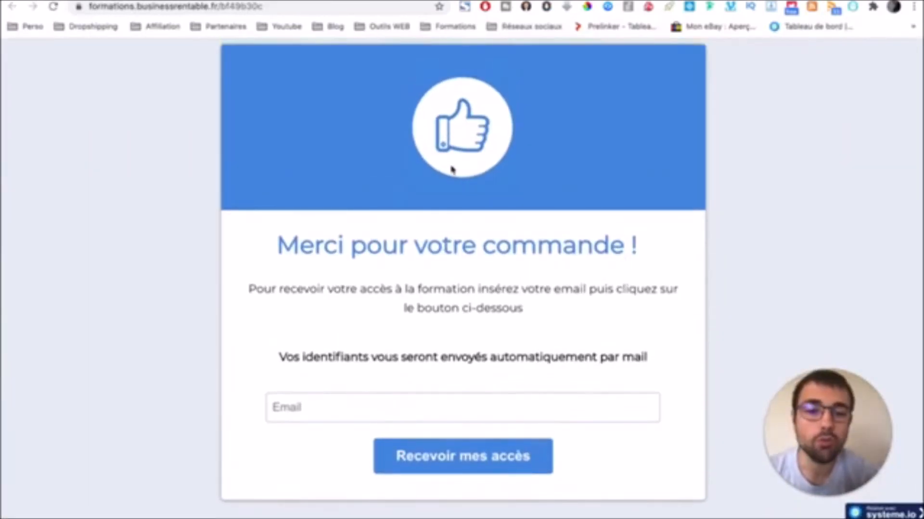
pyautogui.scroll(-1, 500, 274)
pyautogui.scroll(1, 478, 224)
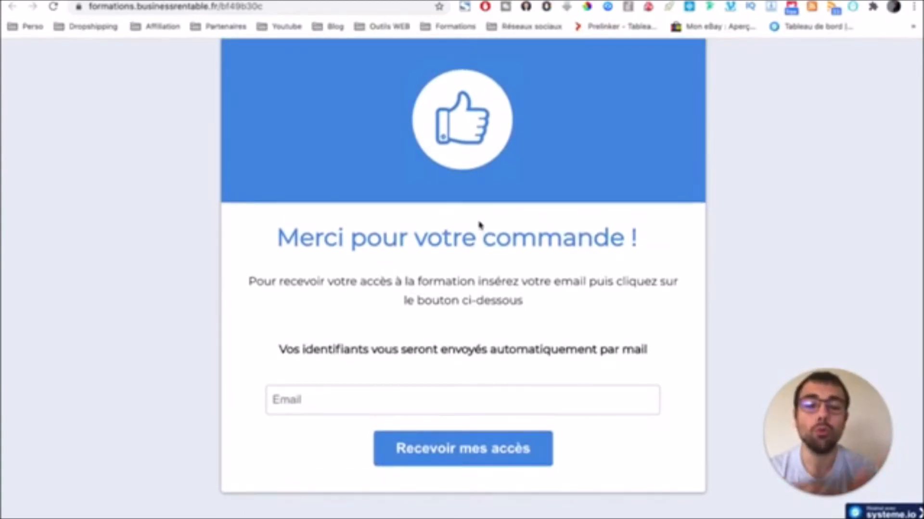
pyautogui.scroll(-1, 479, 225)
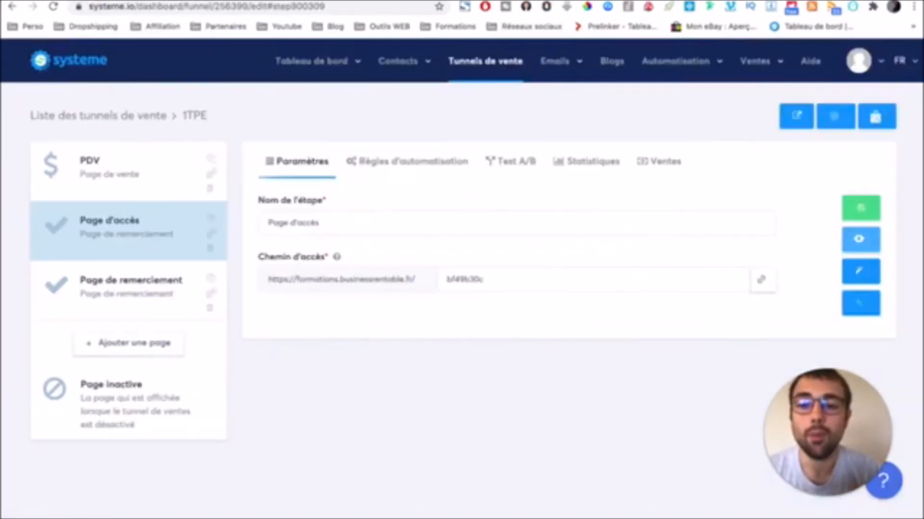
# Add an "Inscrire au cours" action to the page opt-in automation rule of "Page d'accès".
pyautogui.click(383, 156)
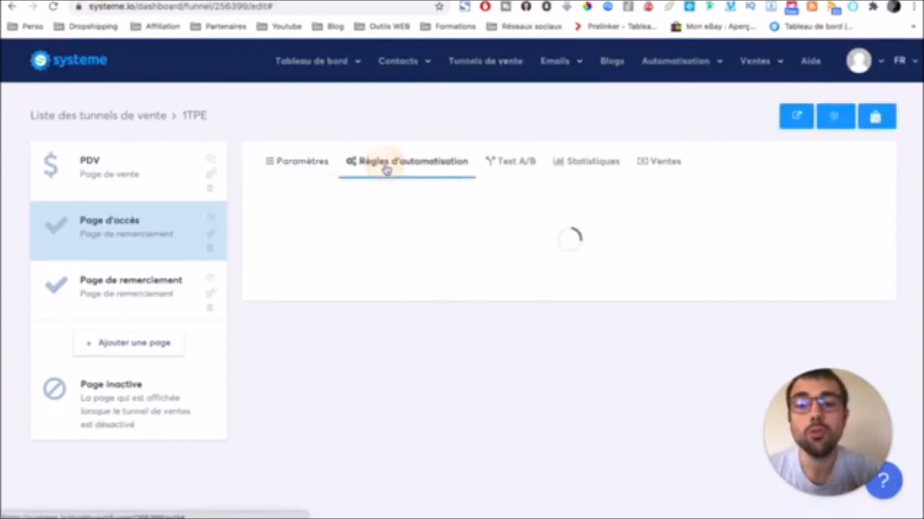
pyautogui.scroll(-1, 439, 330)
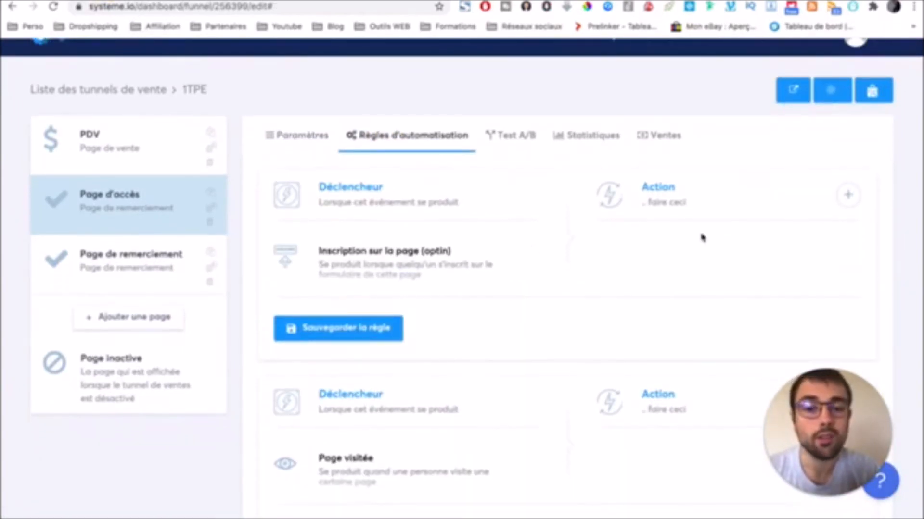
pyautogui.click(848, 194)
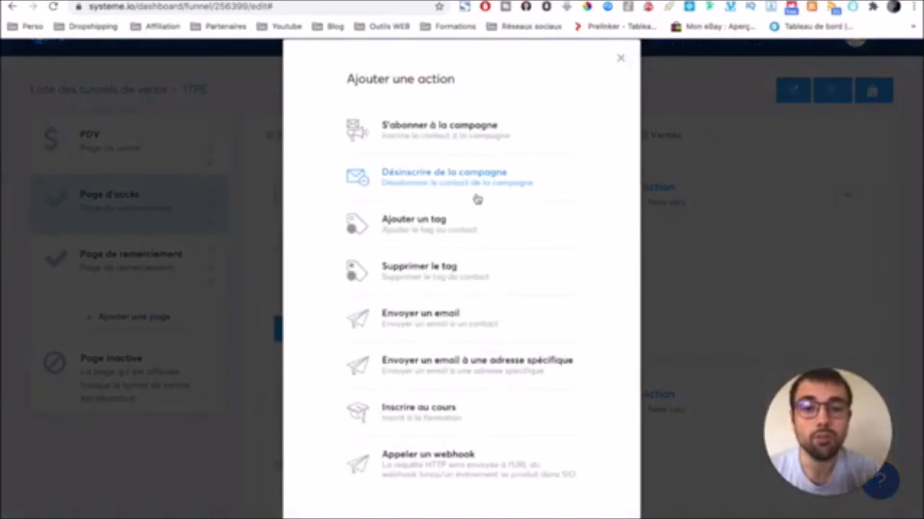
pyautogui.click(495, 411)
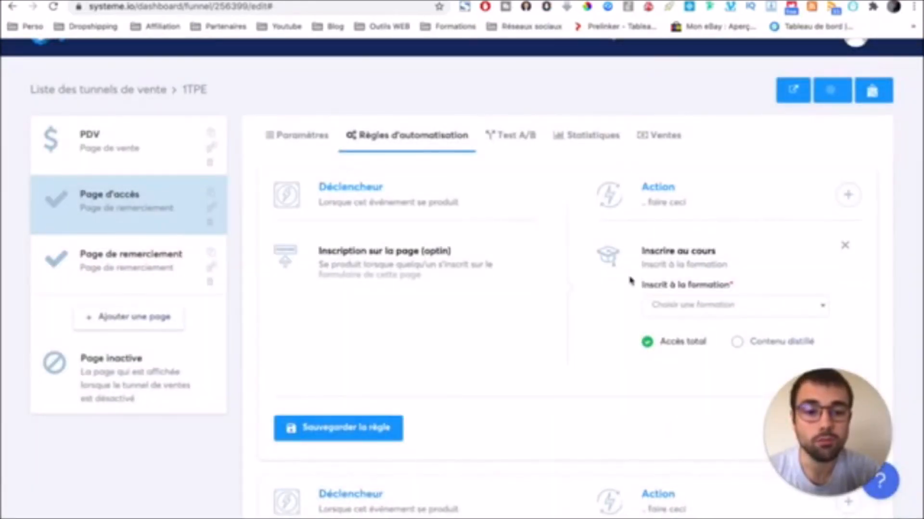
pyautogui.scroll(-1, 632, 281)
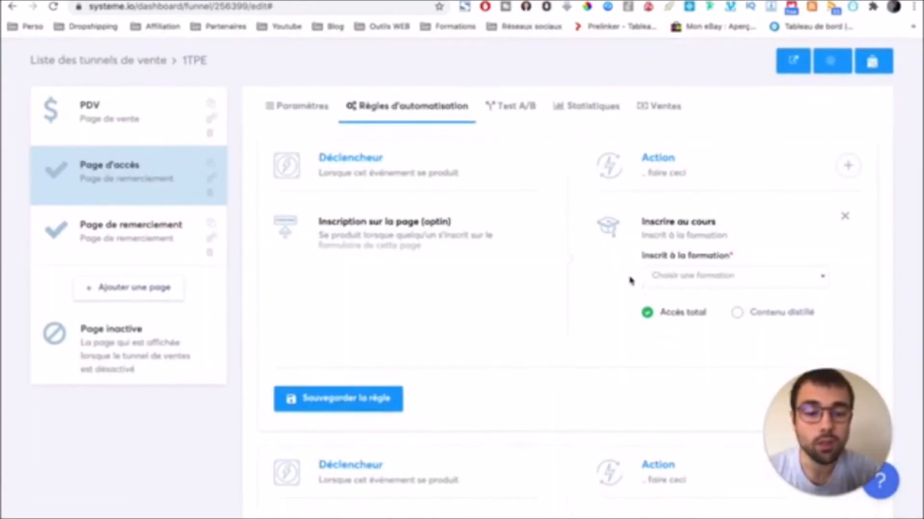
# Set the "Inscrire au cours" action of "Page d'accès" to the "Affiliation" course with "Accès total", and save the rule.
pyautogui.click(694, 287)
pyautogui.scroll(-1, 702, 371)
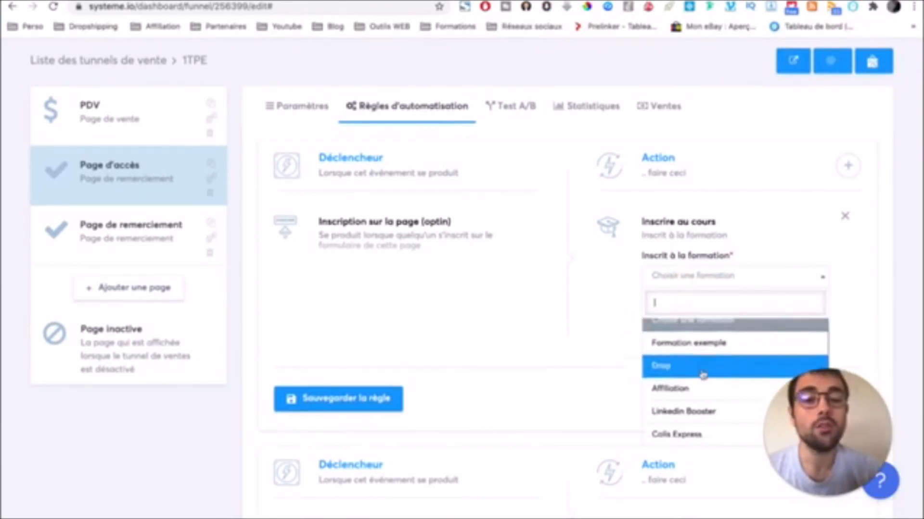
pyautogui.click(696, 393)
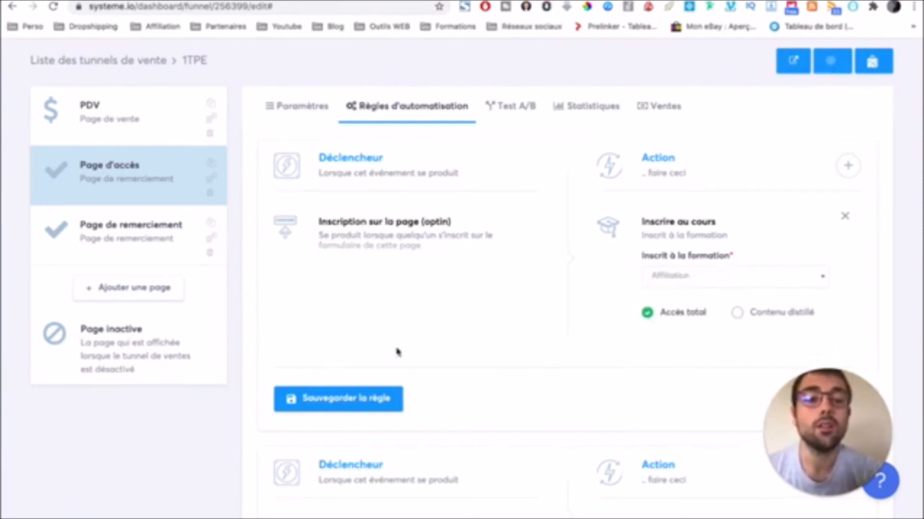
pyautogui.click(312, 408)
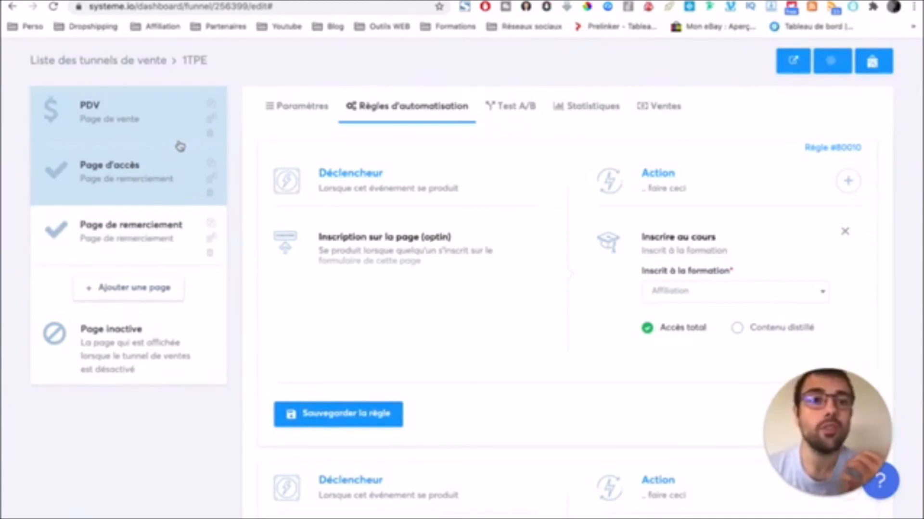
# Switch to the 1TPE edit page of the product TUTO YOUTUBE and review its sales page and access page links.
pyautogui.click(130, 237)
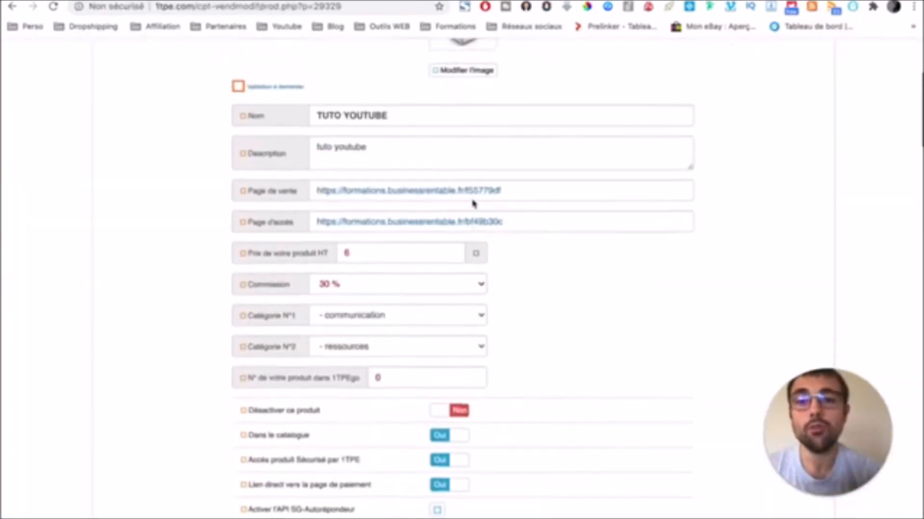
pyautogui.scroll(3, 472, 202)
pyautogui.scroll(-2, 472, 202)
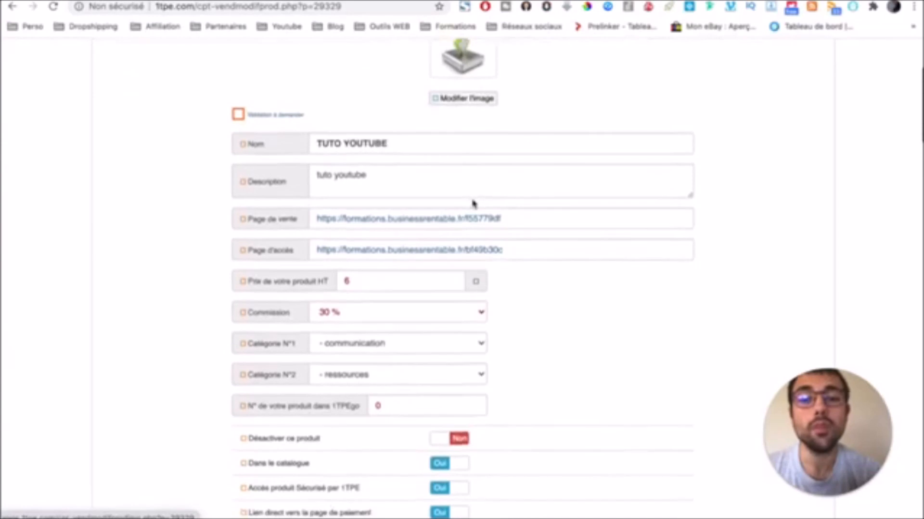
pyautogui.scroll(2, 456, 175)
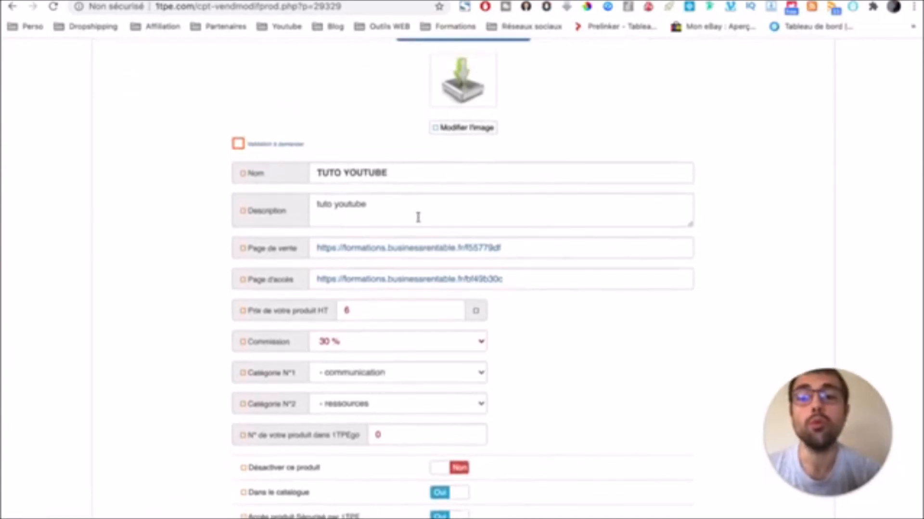
pyautogui.scroll(-3, 419, 217)
pyautogui.click(528, 211)
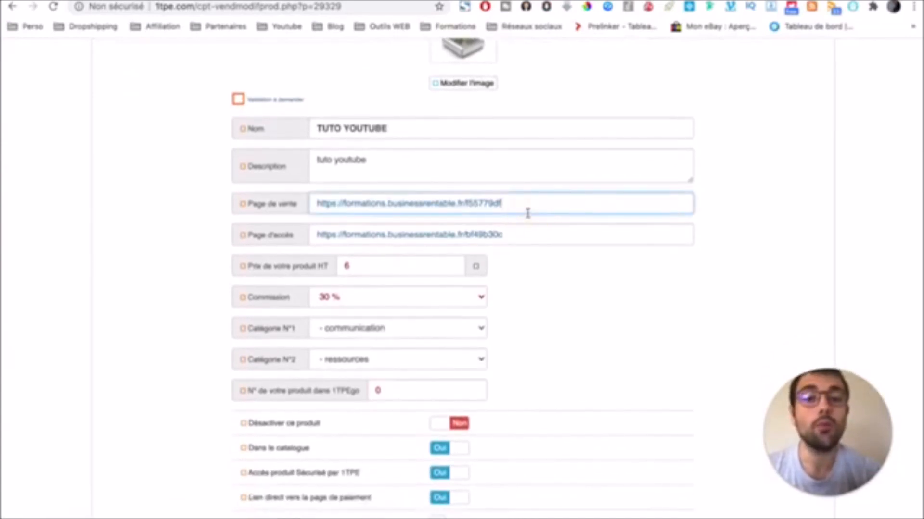
pyautogui.click(539, 242)
pyautogui.scroll(-2, 396, 262)
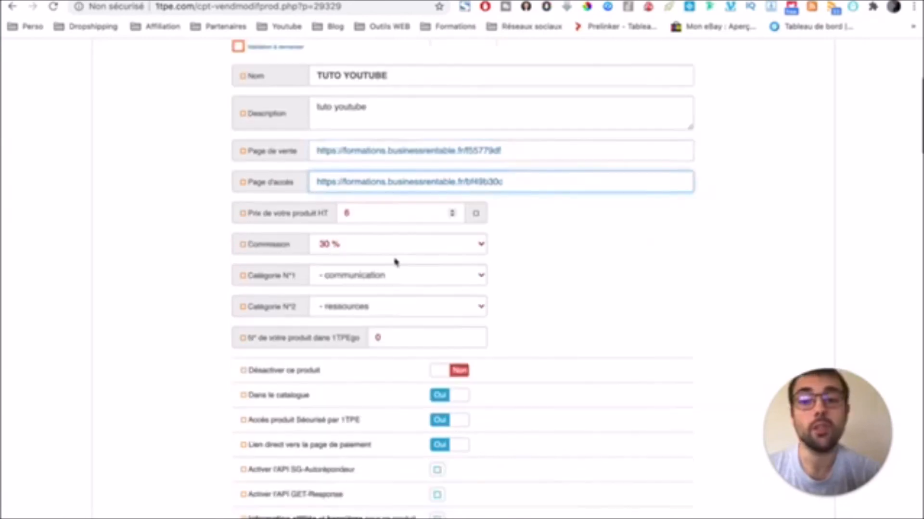
pyautogui.scroll(7, 433, 296)
pyautogui.scroll(-3, 433, 296)
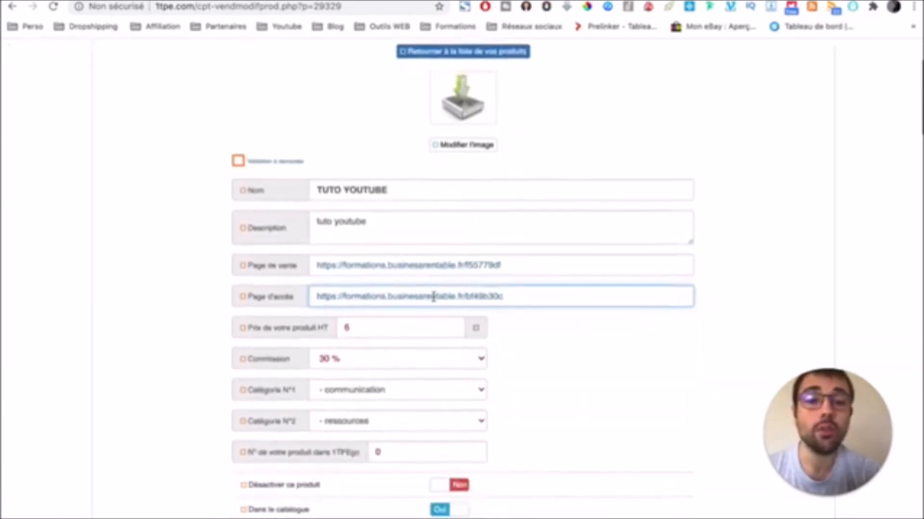
pyautogui.scroll(2, 432, 298)
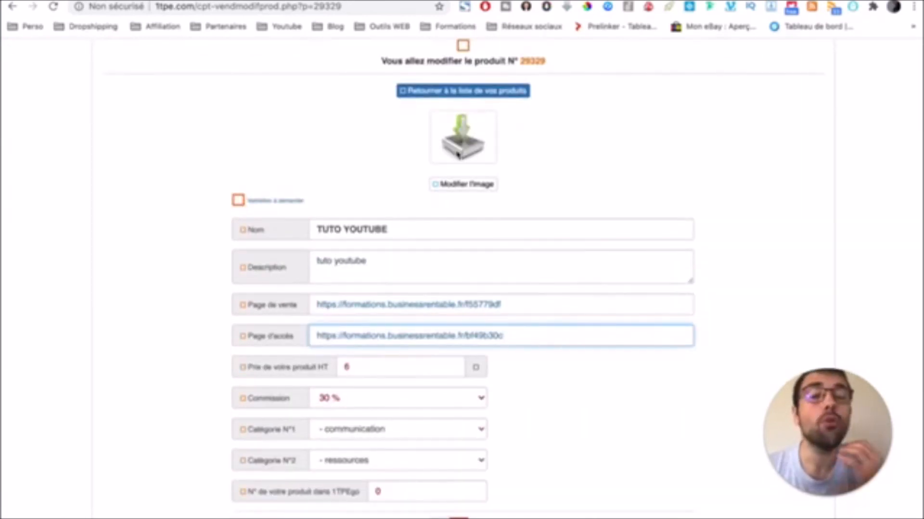
pyautogui.scroll(-1, 458, 154)
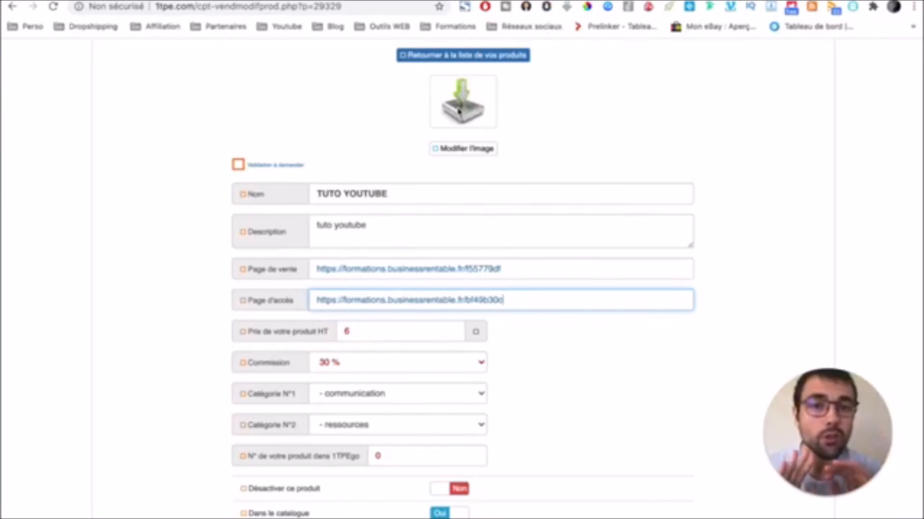
# Examine the remaining settings of the TUTO YOUTUBE product, including its catalogue options and the "Demander la validation de ce produit" request.
pyautogui.scroll(-4, 459, 112)
pyautogui.scroll(2, 478, 252)
pyautogui.scroll(-6, 522, 243)
pyautogui.scroll(-4, 523, 246)
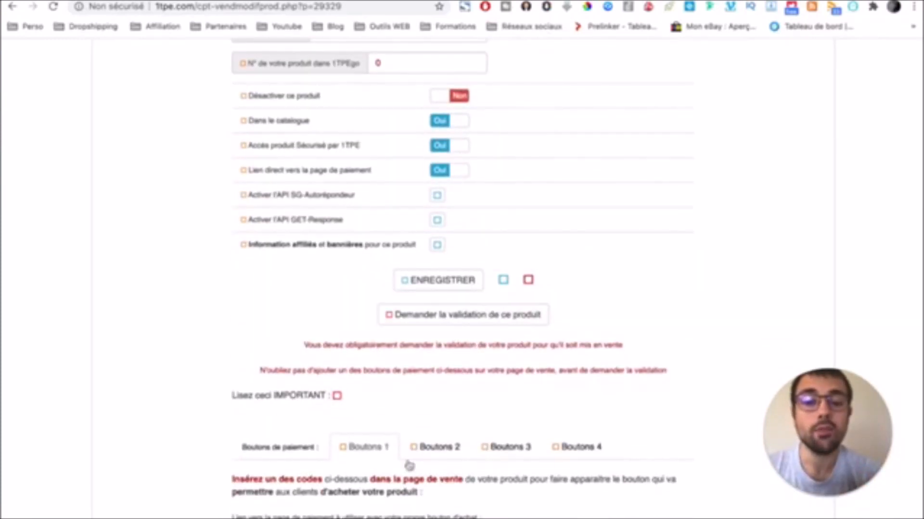
pyautogui.click(447, 318)
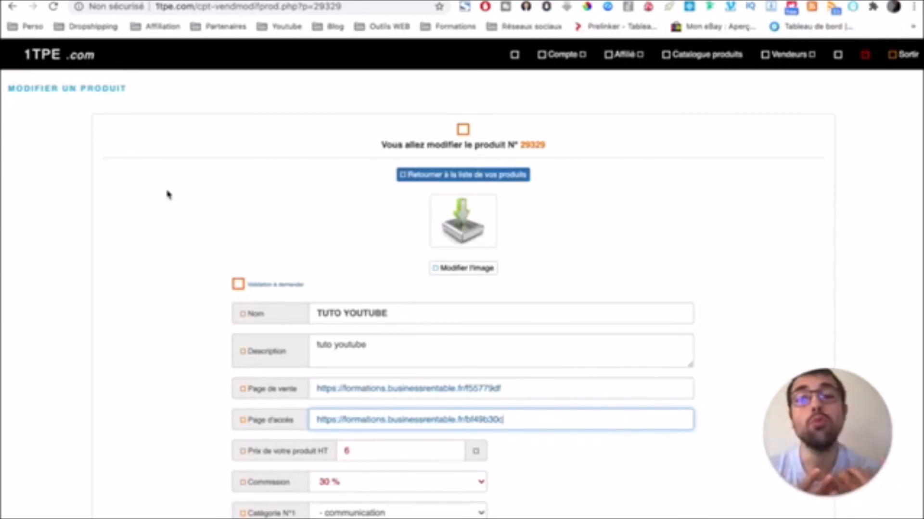
pyautogui.scroll(-6, 167, 194)
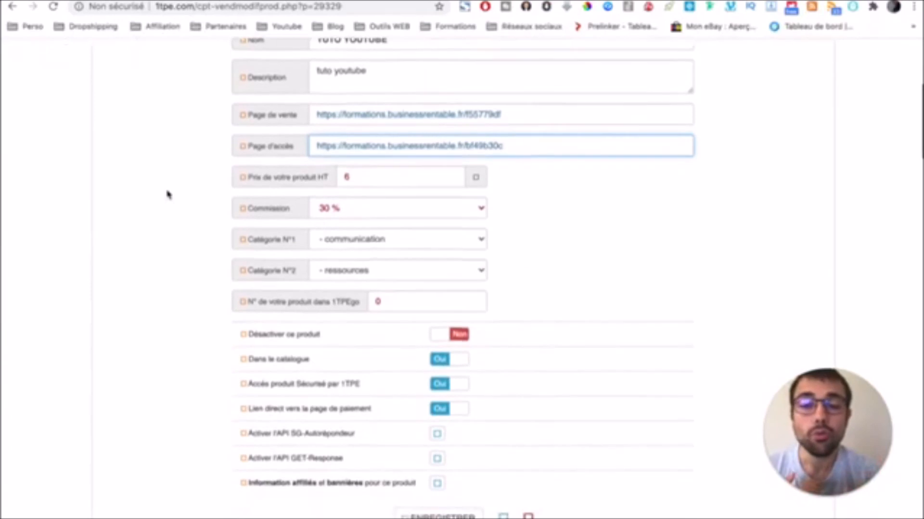
pyautogui.scroll(8, 167, 195)
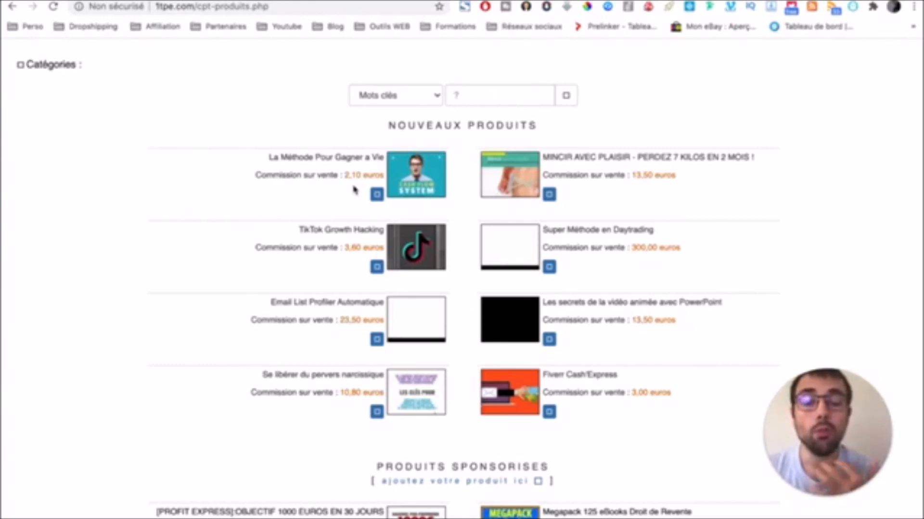
# Look over the "Nouveaux produits" section of the 1TPE product catalogue, including the products' commissions and the sections below.
pyautogui.scroll(2, 354, 189)
pyautogui.scroll(-1, 408, 169)
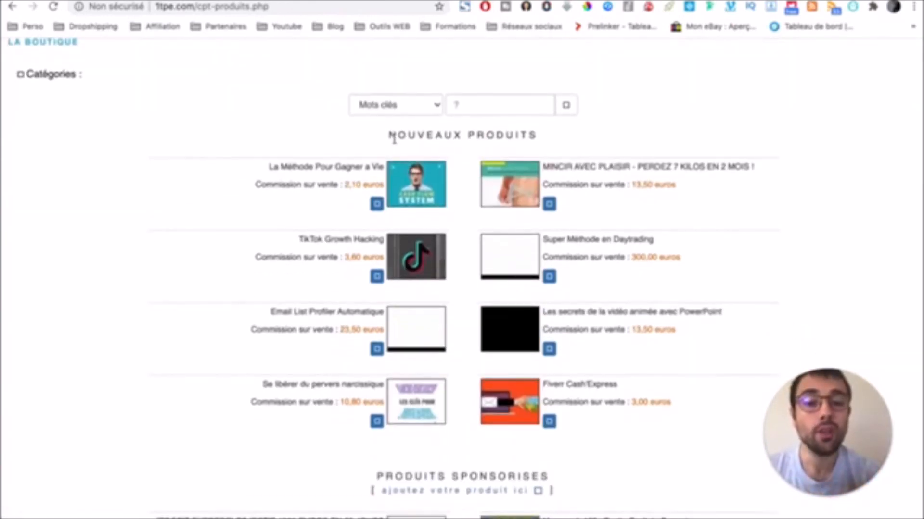
pyautogui.moveTo(389, 138); pyautogui.dragTo(549, 146)
pyautogui.click(550, 147)
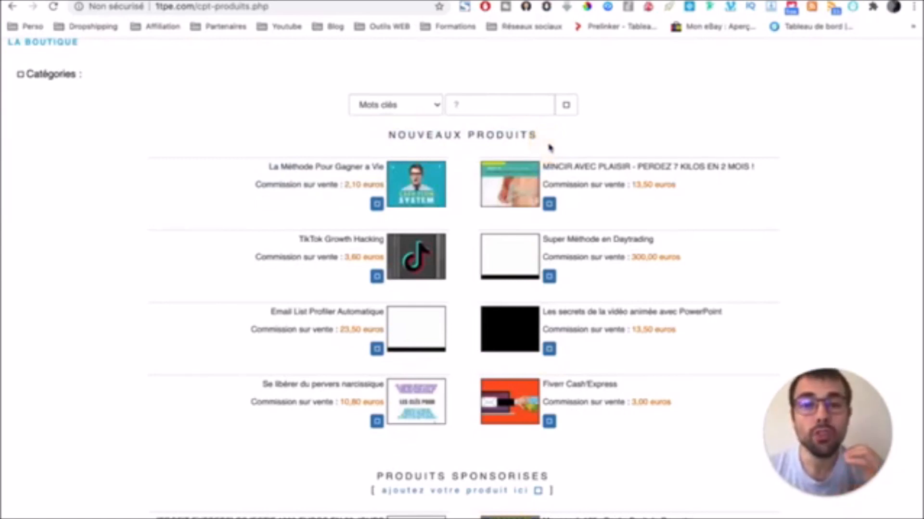
pyautogui.scroll(-1, 550, 146)
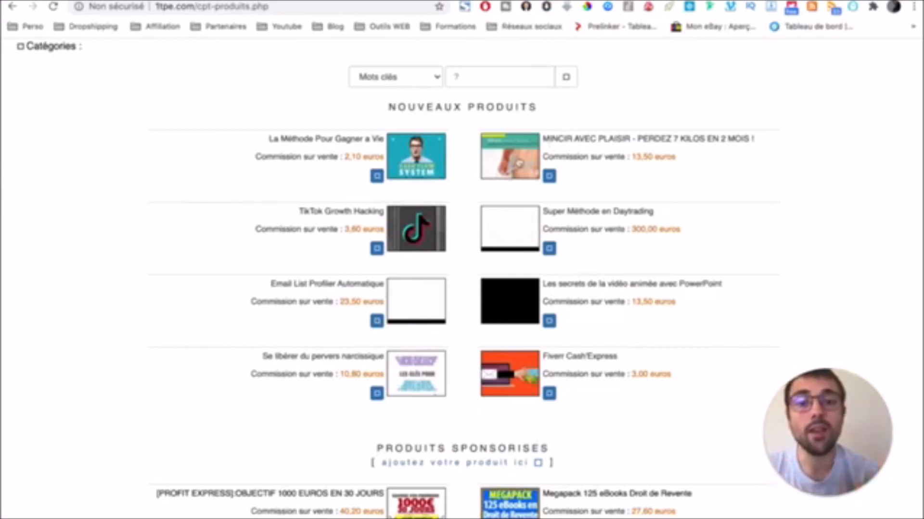
pyautogui.moveTo(388, 108); pyautogui.dragTo(615, 123)
pyautogui.click(83, 185)
pyautogui.scroll(3, 83, 184)
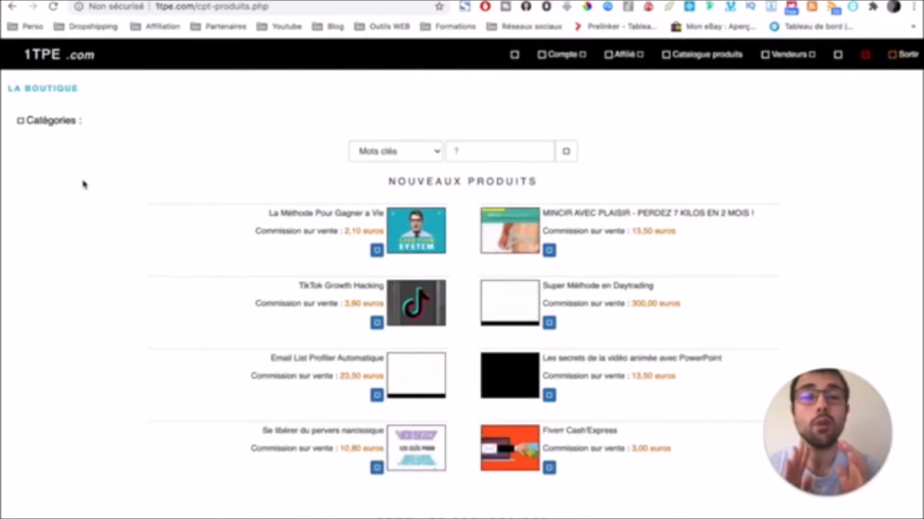
pyautogui.scroll(-9, 83, 185)
pyautogui.scroll(8, 83, 184)
pyautogui.scroll(1, 83, 184)
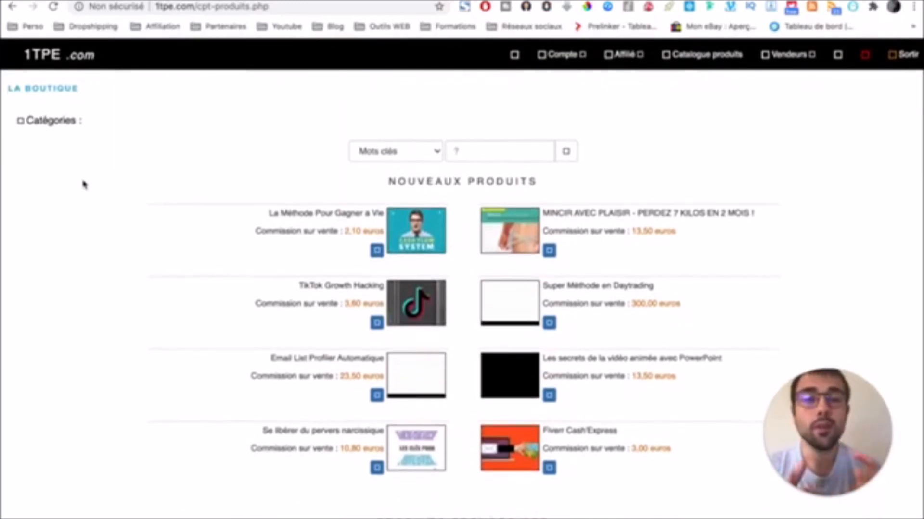